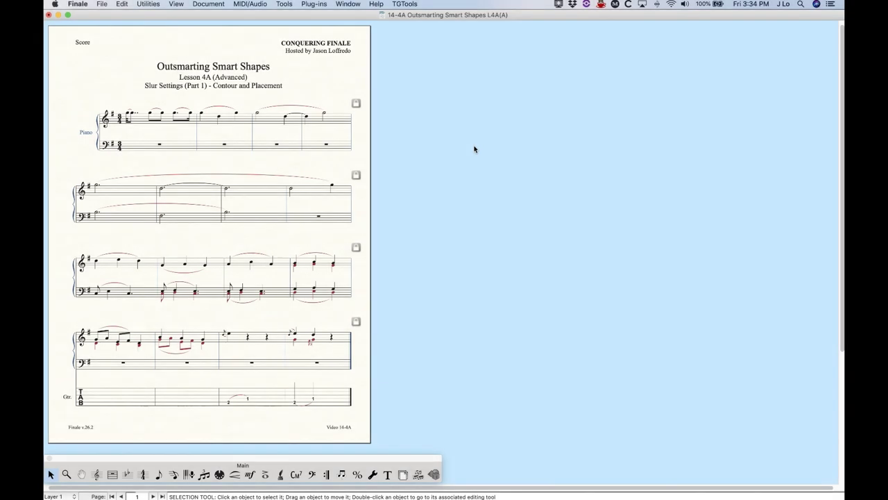
# Activate the Smart Shape tool, open the Slur Contour settings and position the dialog above the first system of the score
pyautogui.click(234, 474)
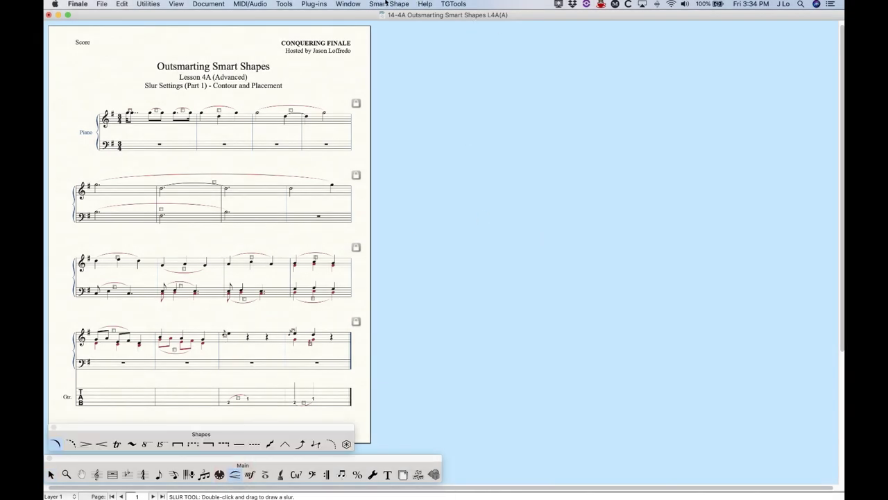
pyautogui.click(386, 3)
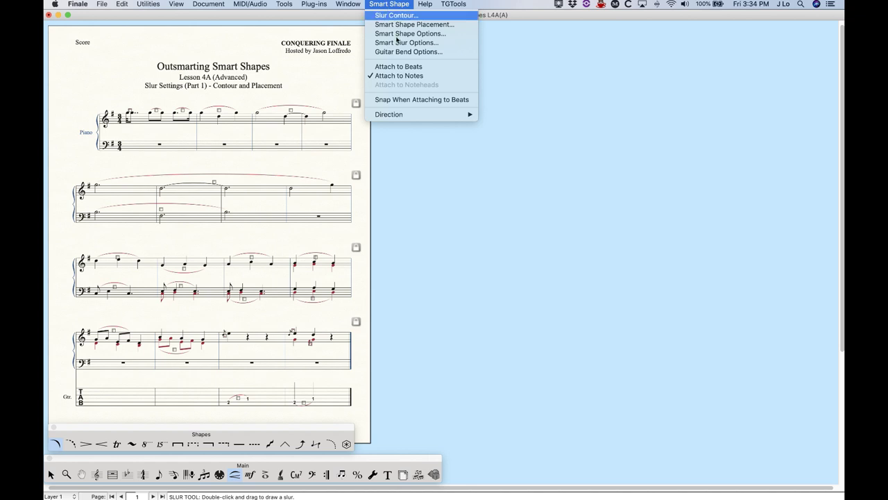
pyautogui.click(387, 3)
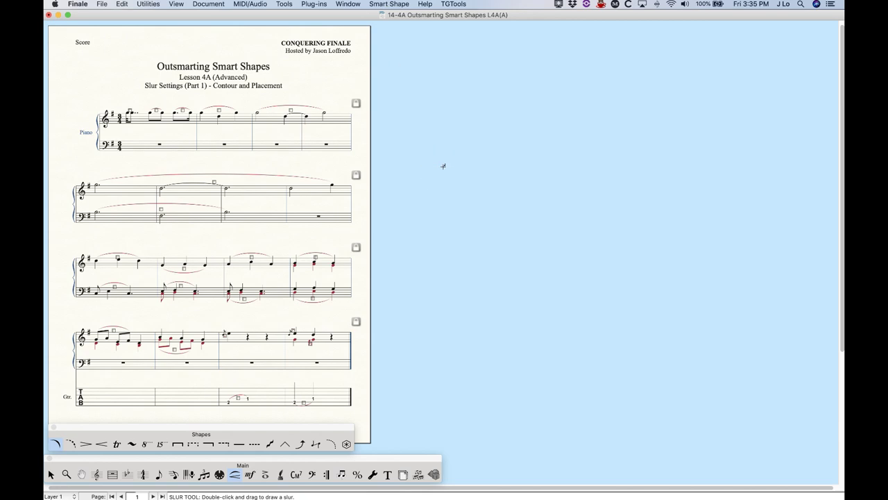
pyautogui.press('super+equal')
pyautogui.press('super+equal')
pyautogui.press('super+equal')
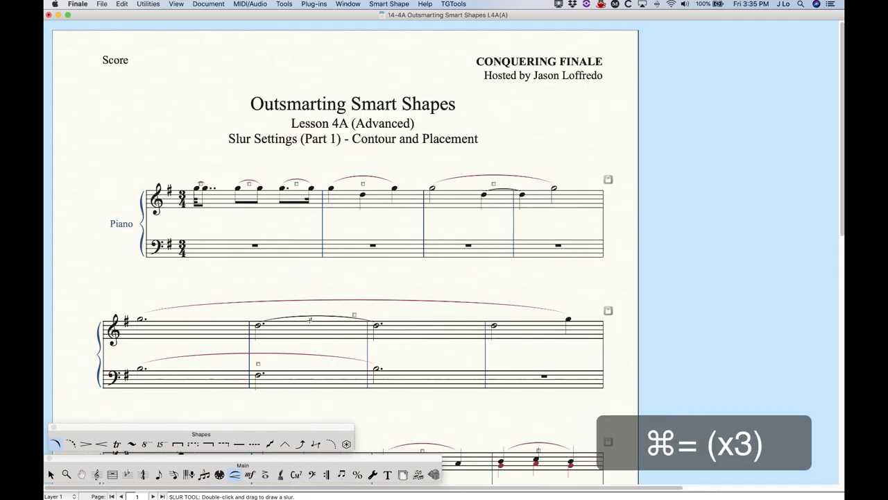
pyautogui.click(407, 2)
pyautogui.click(389, 28)
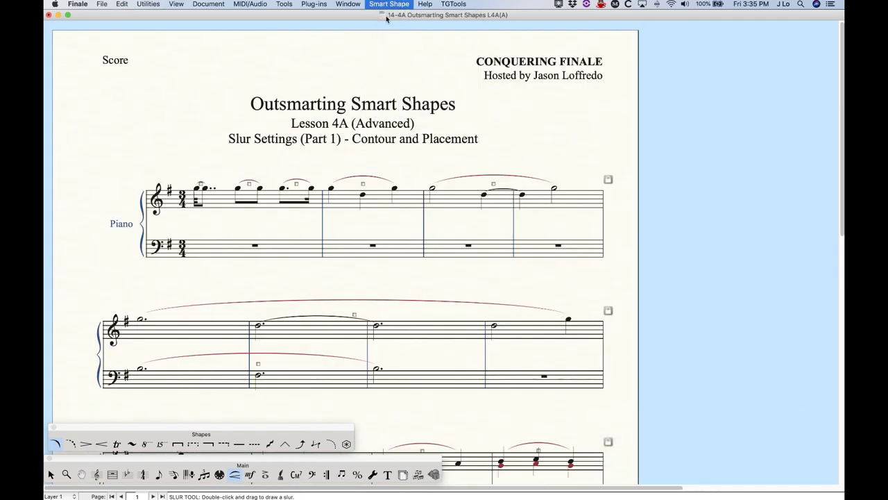
pyautogui.moveTo(493, 102); pyautogui.dragTo(359, 12)
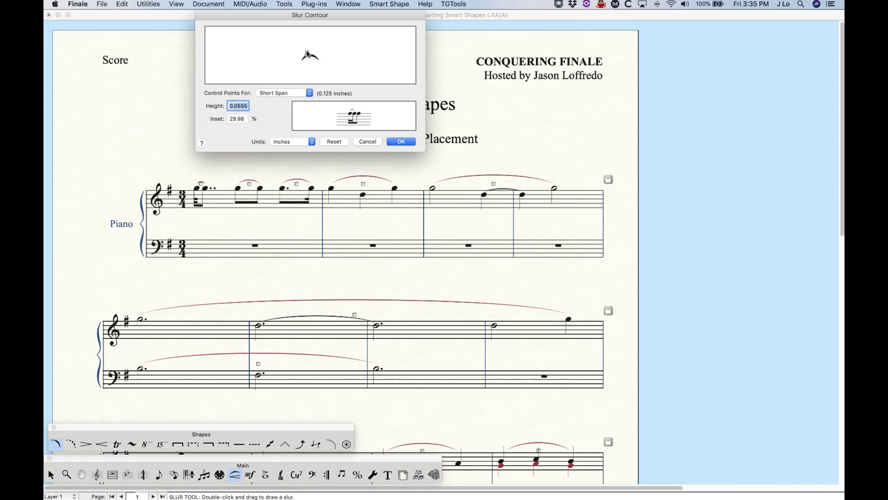
# Try reshaping the Short Span slur to a height of 0.0902 inches and an inset of -19.43%, and reset its contour
pyautogui.click(307, 53)
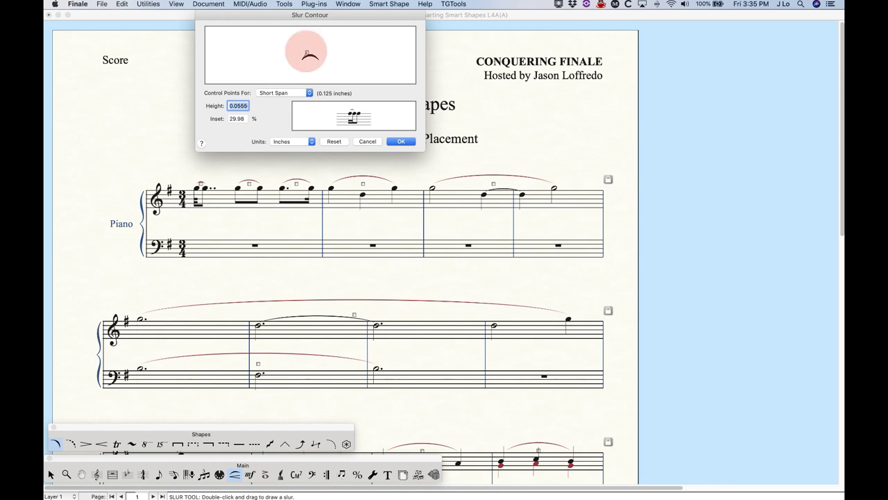
pyautogui.moveTo(307, 53)
pyautogui.mouseDown()
pyautogui.moveTo(312, 47)
pyautogui.moveTo(281, 39)
pyautogui.moveTo(298, 47)
pyautogui.mouseUp()
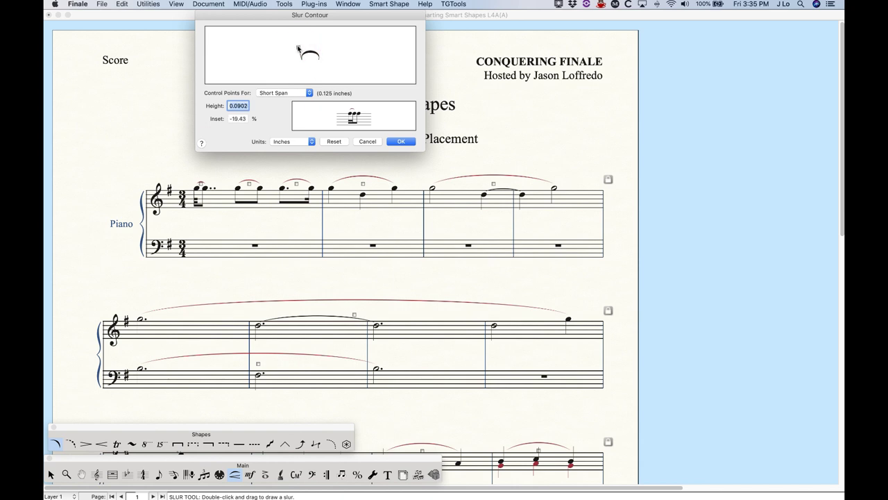
pyautogui.click(334, 141)
# Examine the slur contour settings for Short Span, Medium Span, Long Span and Extra Long Span in turn
pyautogui.click(271, 95)
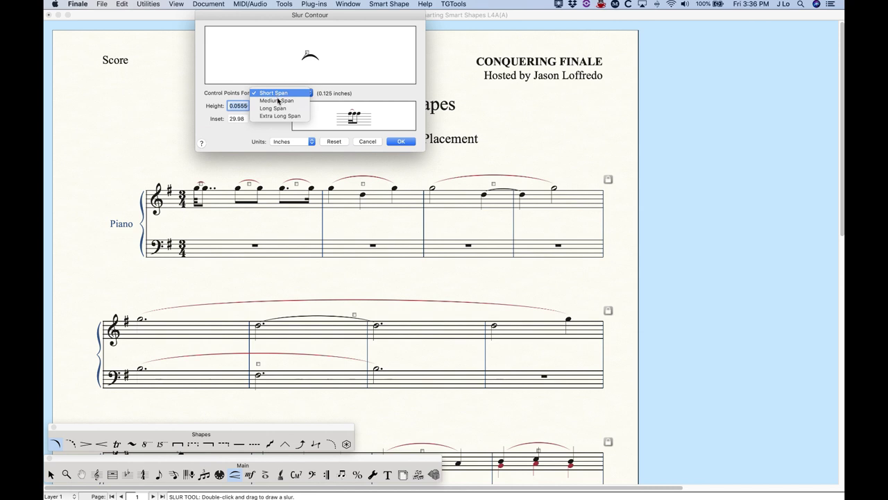
pyautogui.click(235, 103)
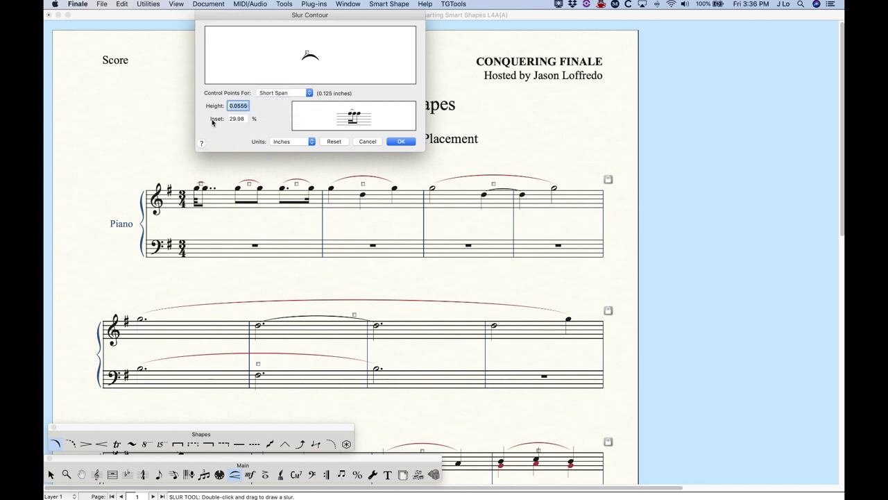
pyautogui.click(274, 93)
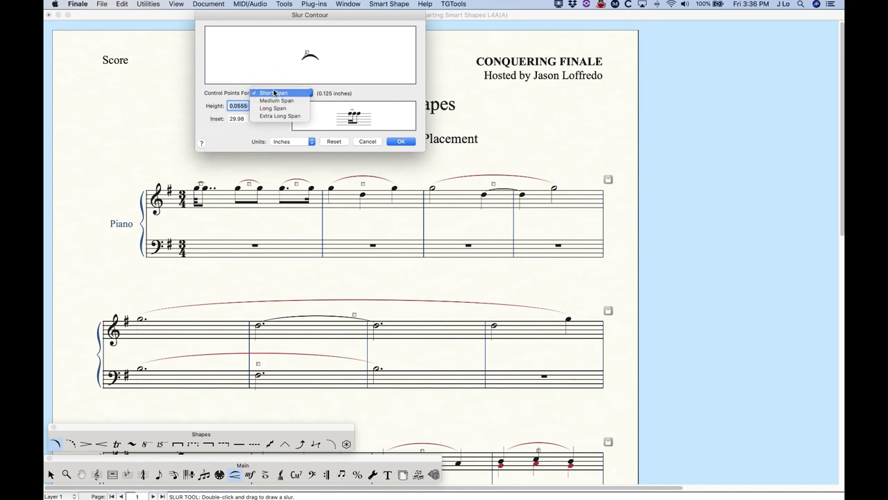
pyautogui.click(276, 94)
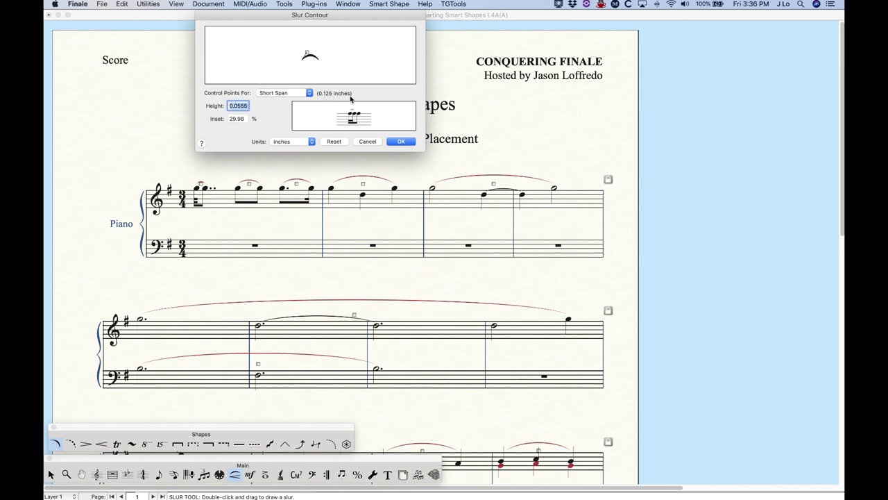
pyautogui.click(285, 93)
pyautogui.click(281, 102)
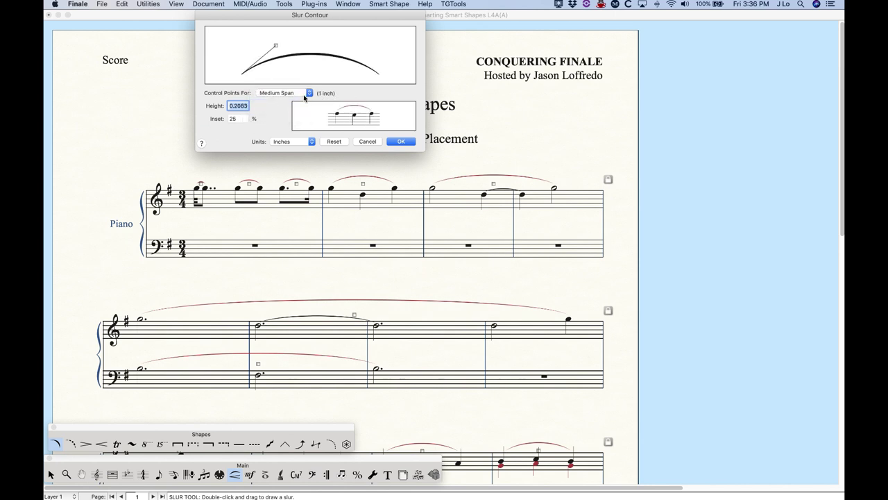
pyautogui.click(286, 95)
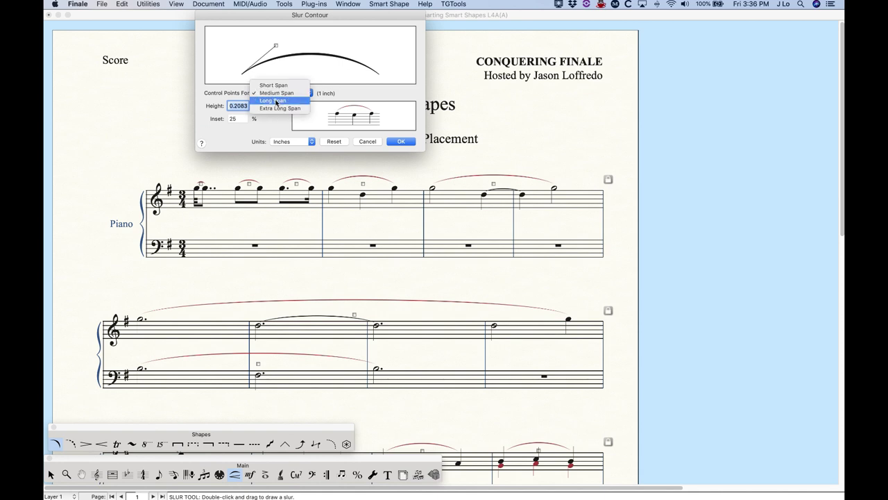
pyautogui.click(276, 101)
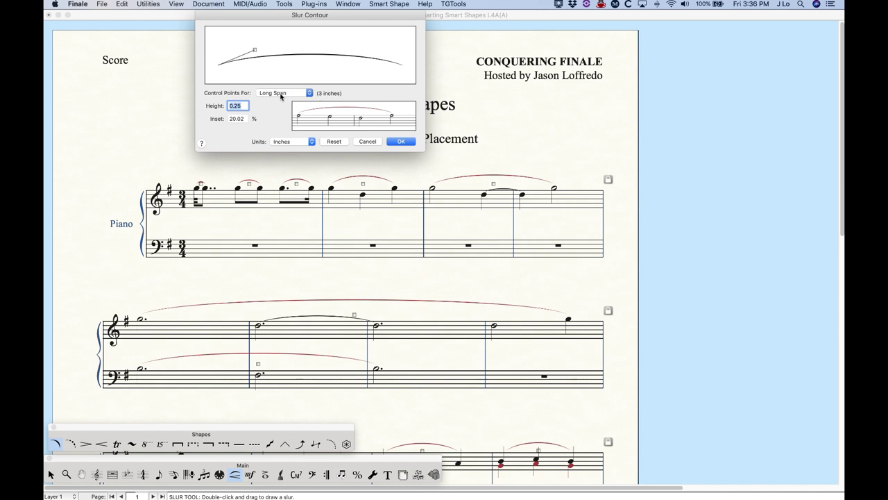
pyautogui.click(284, 95)
pyautogui.click(285, 102)
pyautogui.click(273, 97)
pyautogui.click(271, 109)
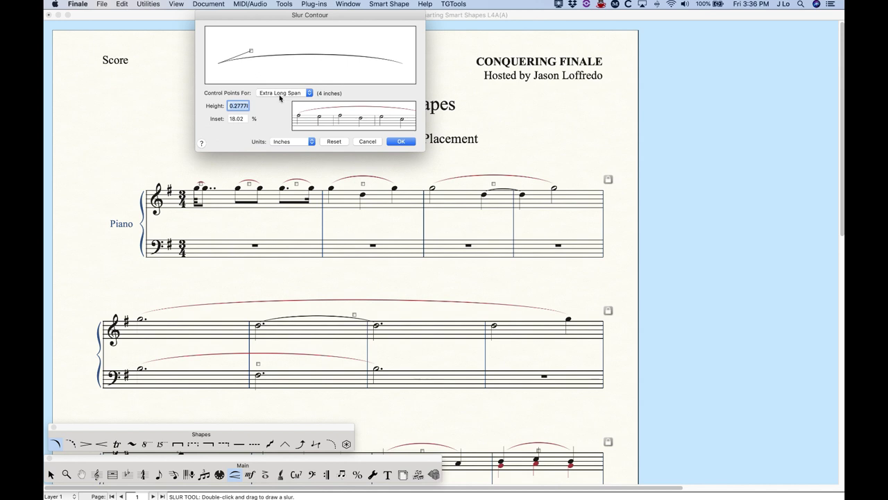
# View the slur contours in descending order of length, from Extra Long Span back to Short Span
pyautogui.click(284, 100)
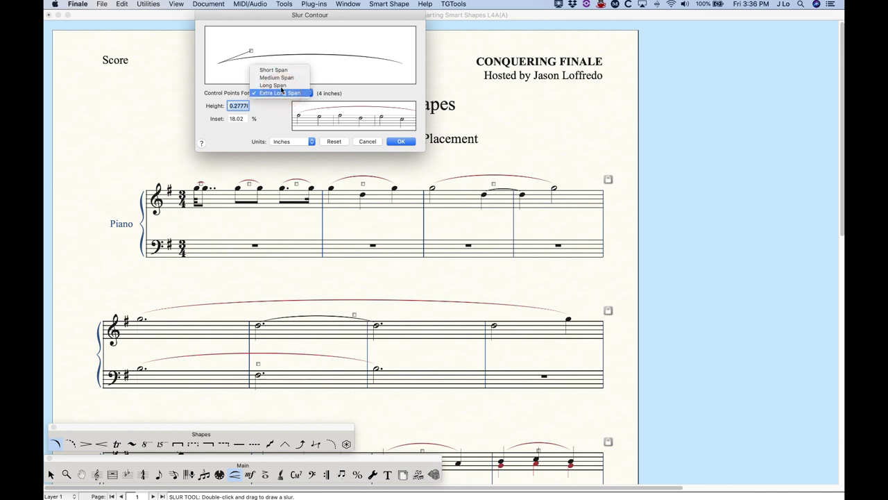
pyautogui.click(281, 89)
pyautogui.click(280, 97)
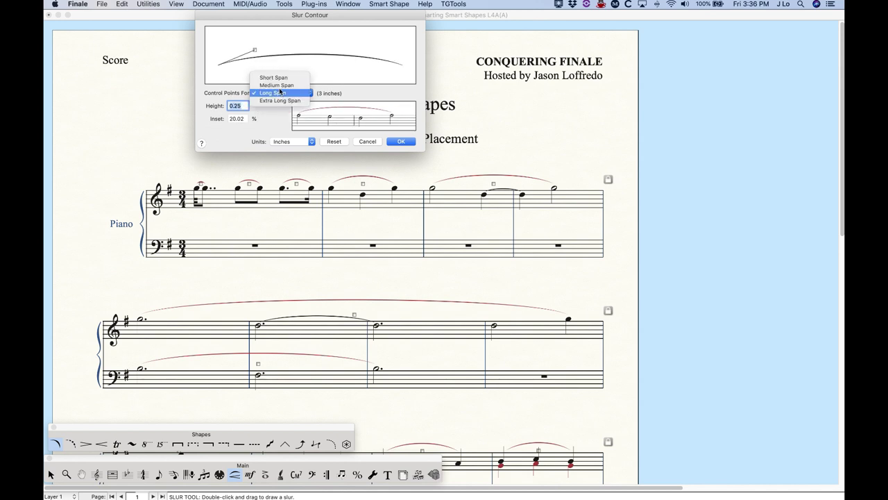
pyautogui.click(279, 84)
pyautogui.click(285, 94)
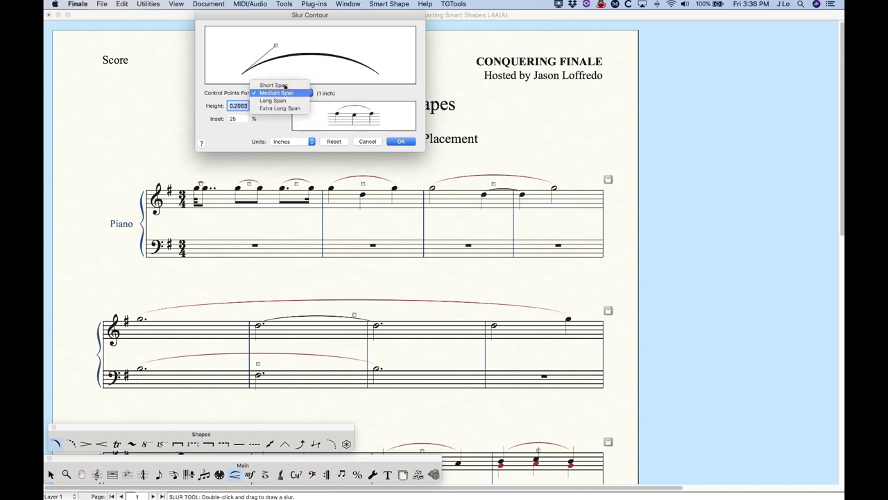
pyautogui.click(281, 84)
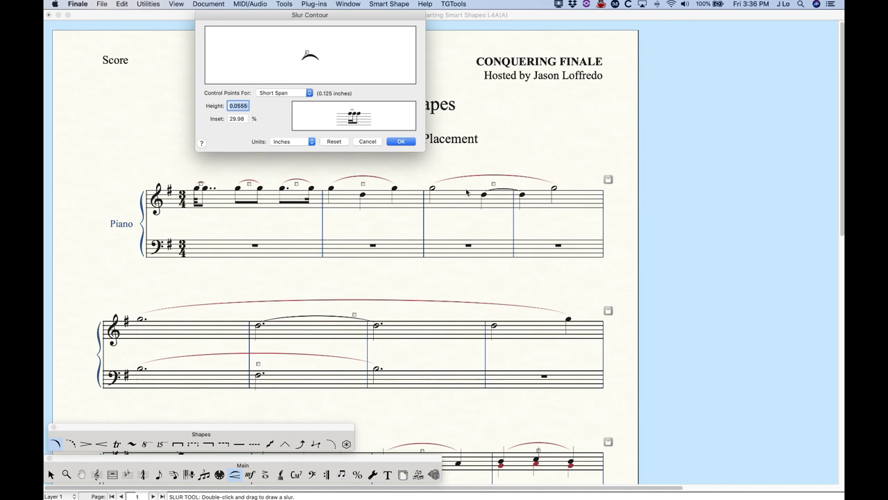
# Compare the reference lengths and curve shapes of the Medium Span and Long Span slur contours
pyautogui.click(268, 93)
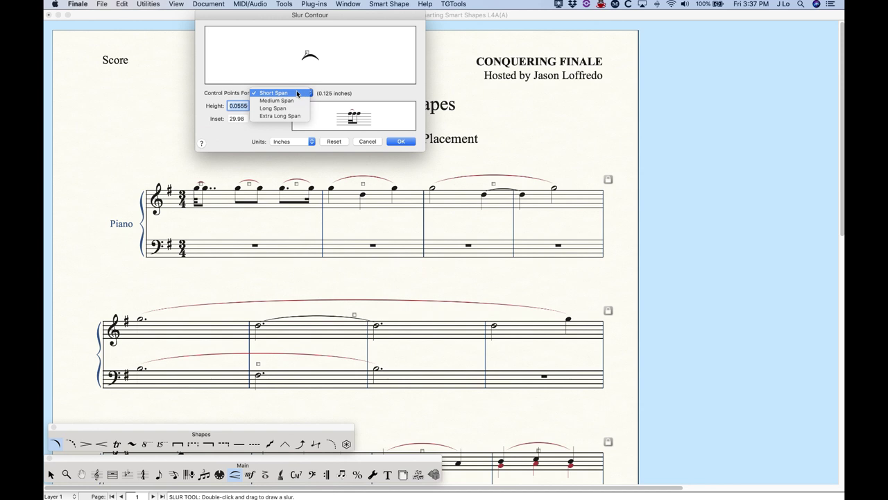
pyautogui.click(297, 100)
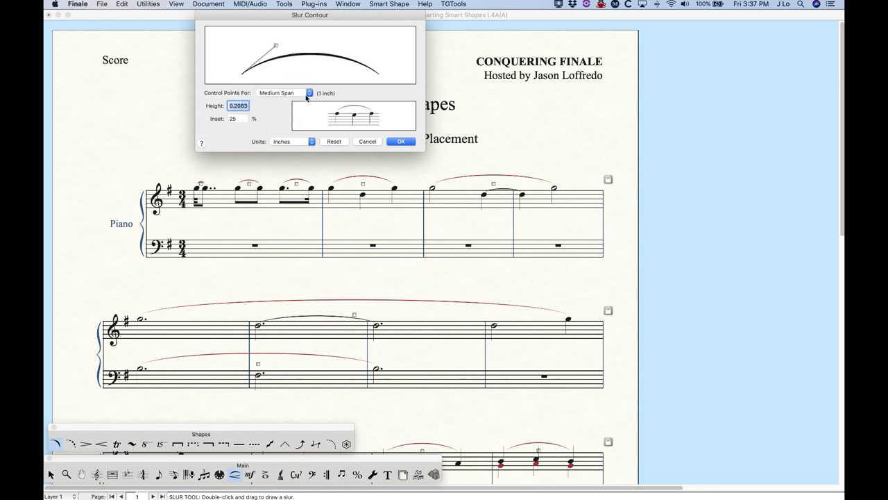
pyautogui.click(300, 96)
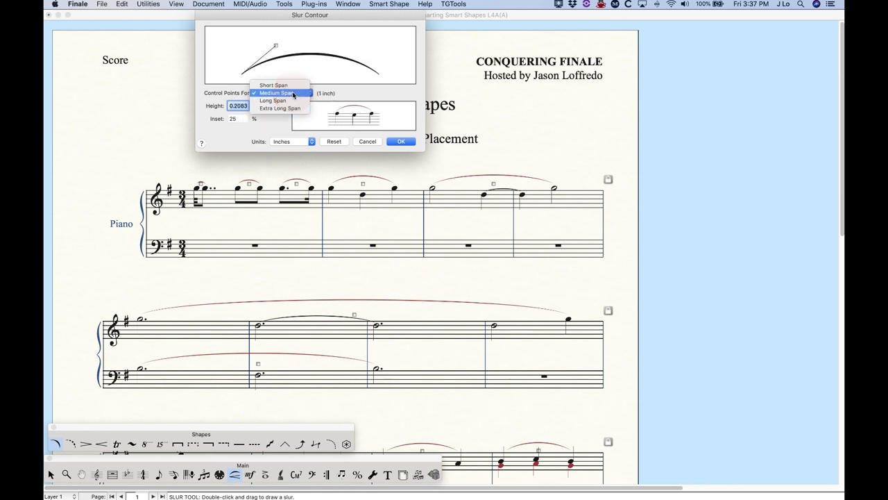
pyautogui.click(298, 102)
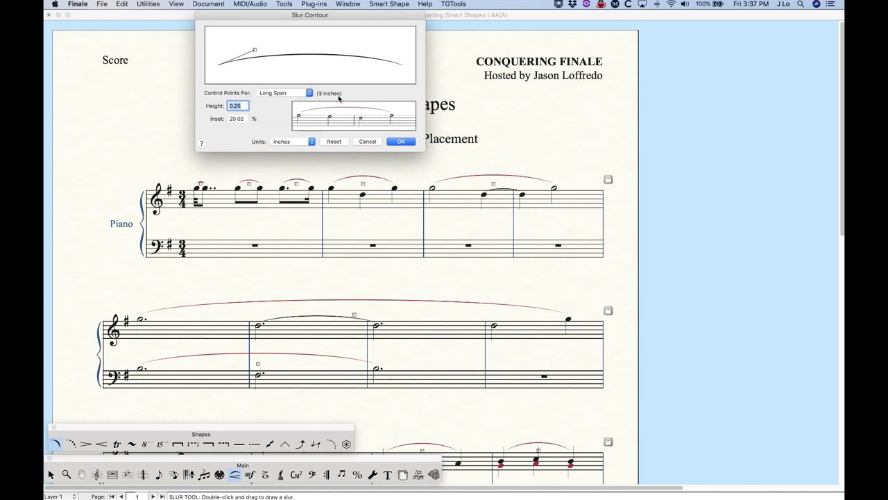
pyautogui.click(293, 95)
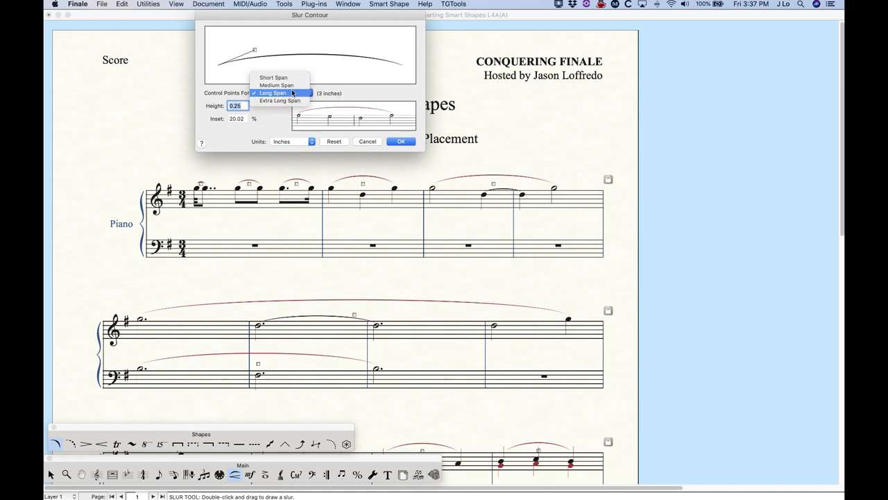
pyautogui.click(368, 95)
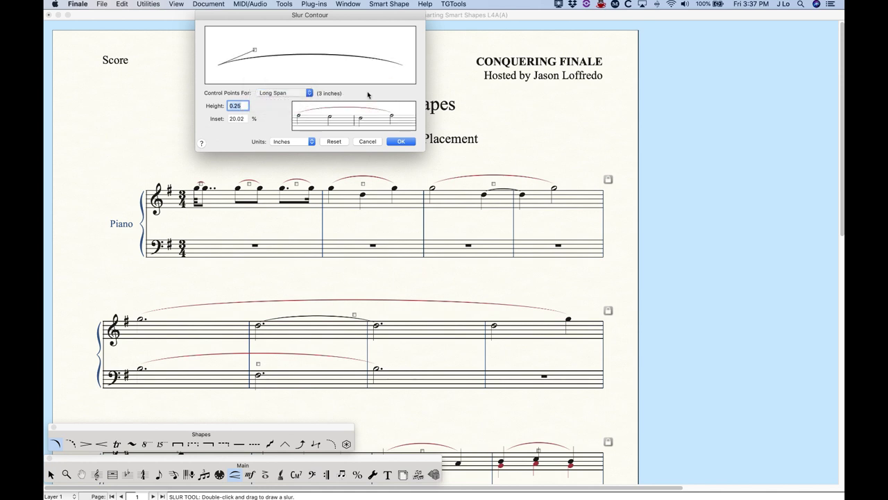
pyautogui.click(294, 95)
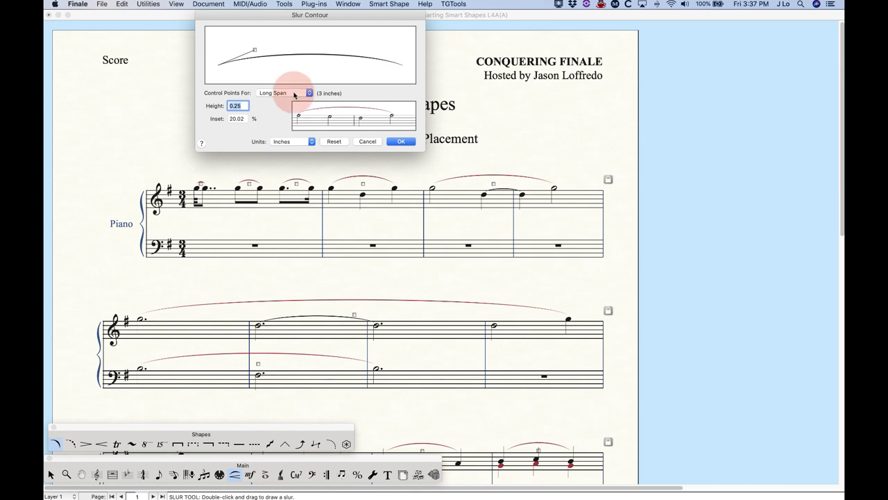
pyautogui.click(291, 85)
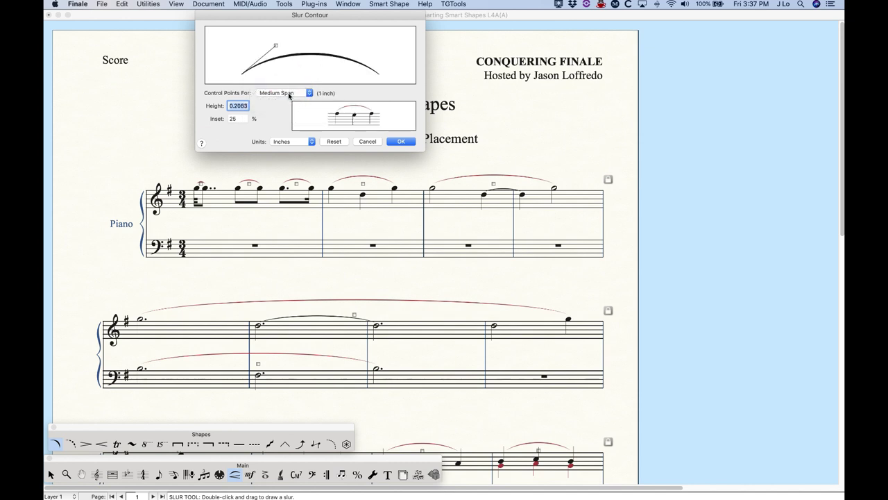
pyautogui.click(285, 96)
pyautogui.click(273, 100)
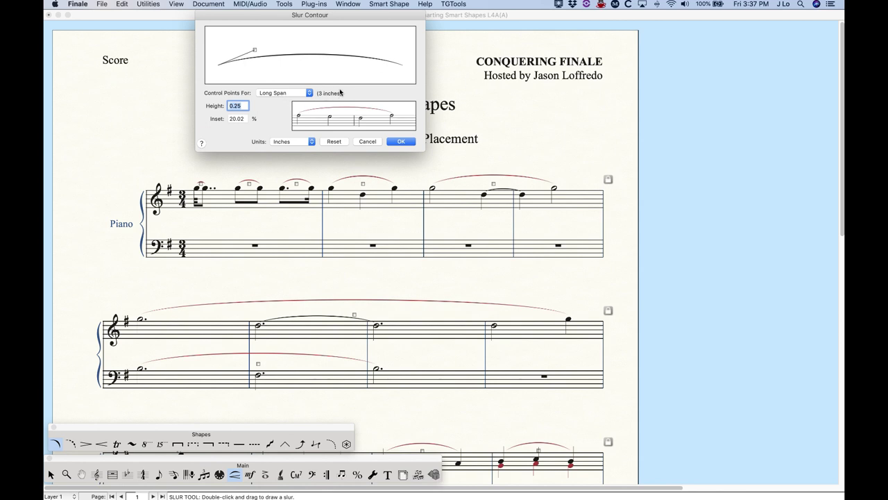
# Review the height and inset settings for Long, Medium and Short Span slurs, ending on Extra Long Span
pyautogui.click(288, 95)
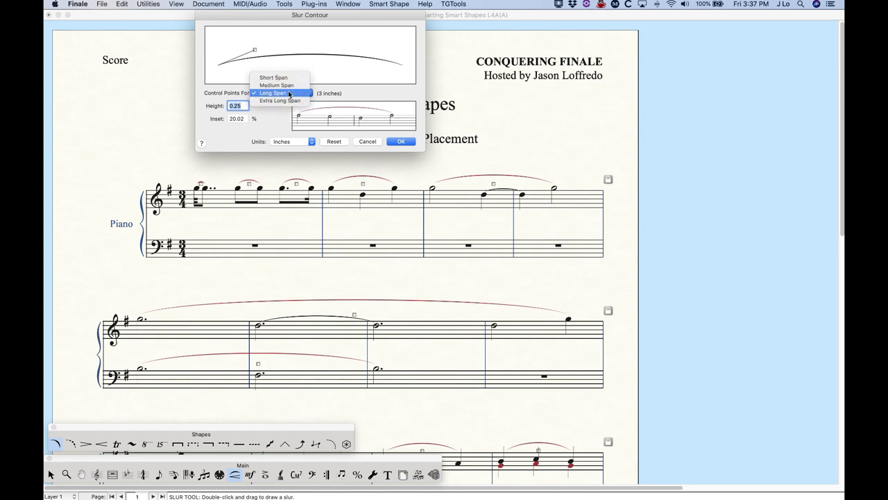
pyautogui.click(289, 94)
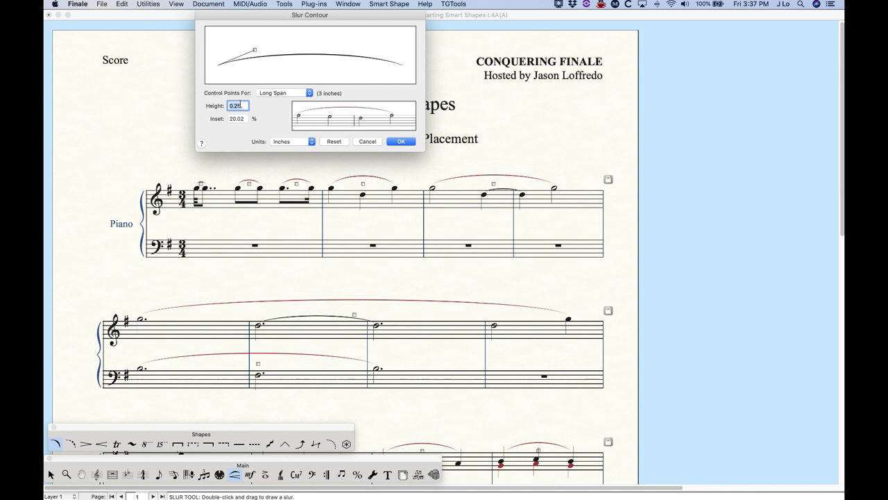
pyautogui.click(277, 93)
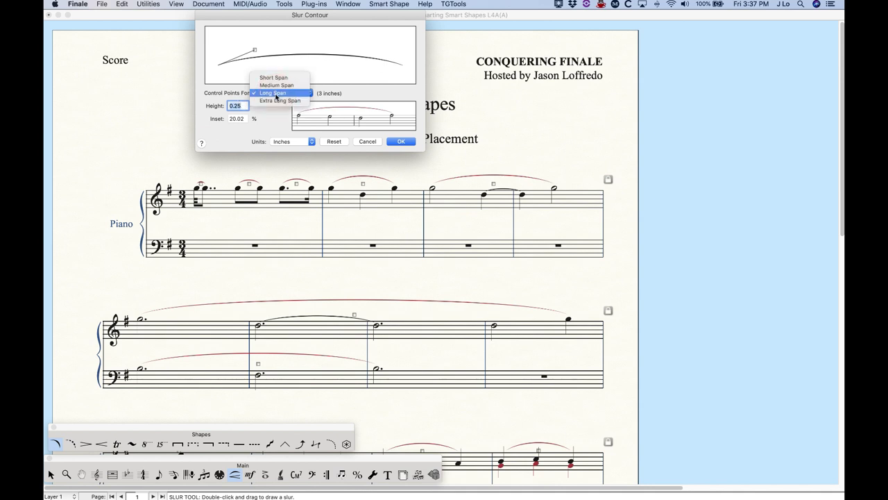
pyautogui.click(276, 84)
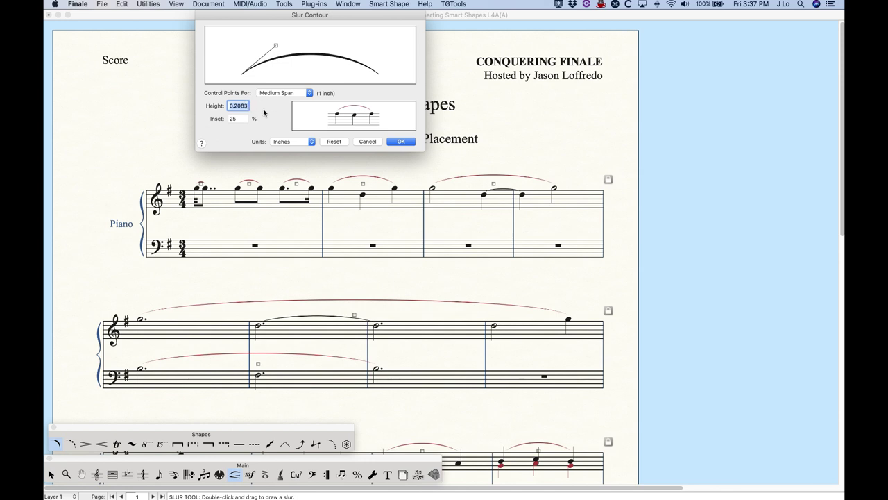
pyautogui.click(289, 93)
pyautogui.click(281, 83)
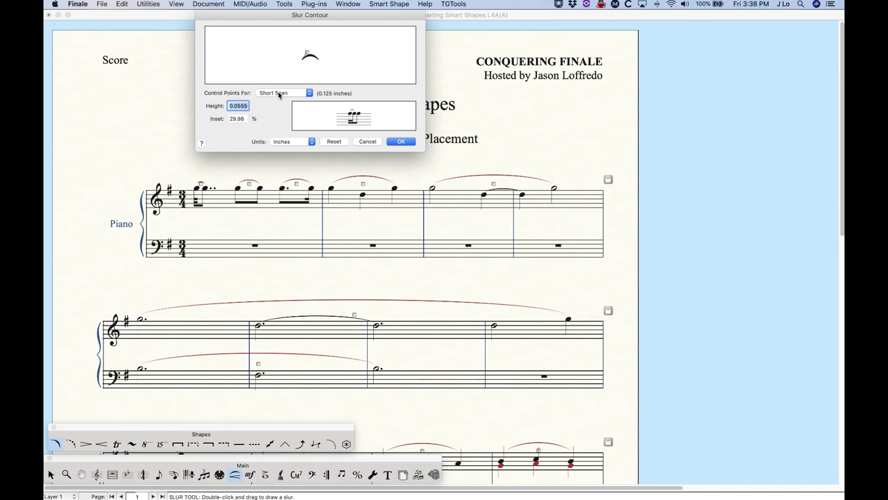
pyautogui.click(279, 94)
pyautogui.click(285, 115)
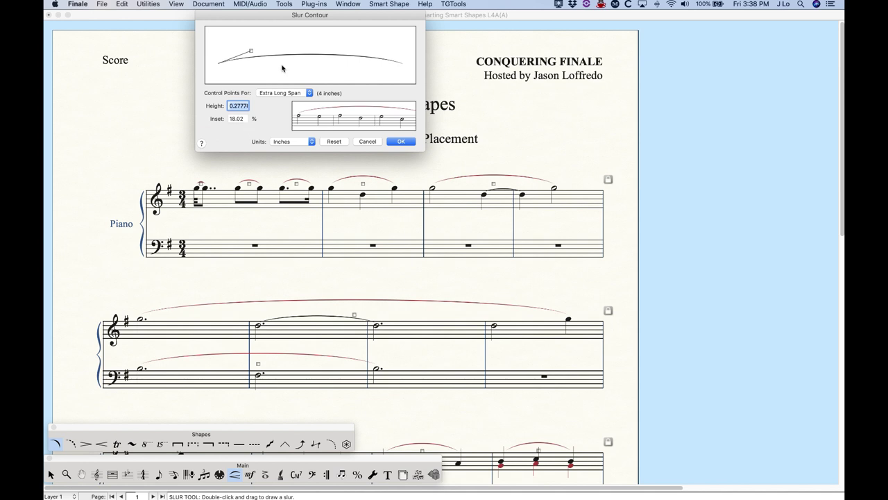
# Try an inset of 5% on the Extra Long Span slur contour
pyautogui.click(244, 119)
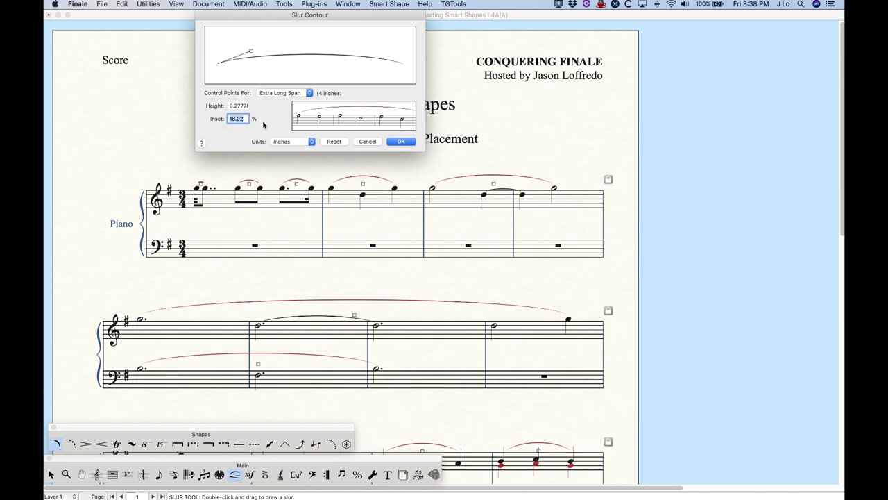
pyautogui.write('5')
pyautogui.press('Tab')
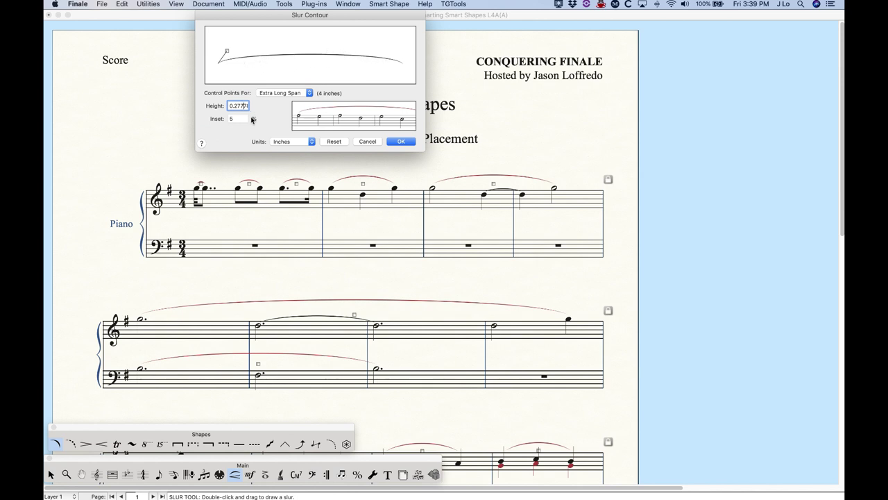
# Try an inset of 45% on the Extra Long Span slur contour, then reset that span to its defaults
pyautogui.doubleClick(236, 119)
pyautogui.write('45')
pyautogui.hotkey('shift', 'Tab')
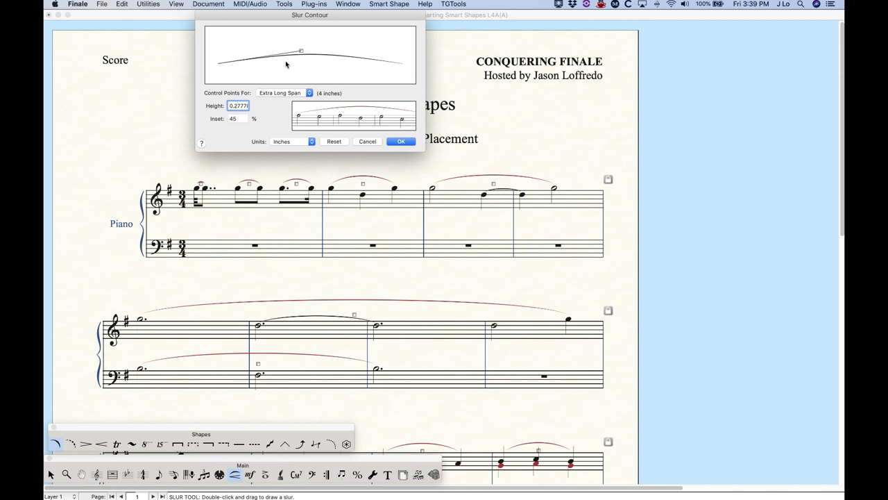
pyautogui.click(243, 118)
pyautogui.click(336, 141)
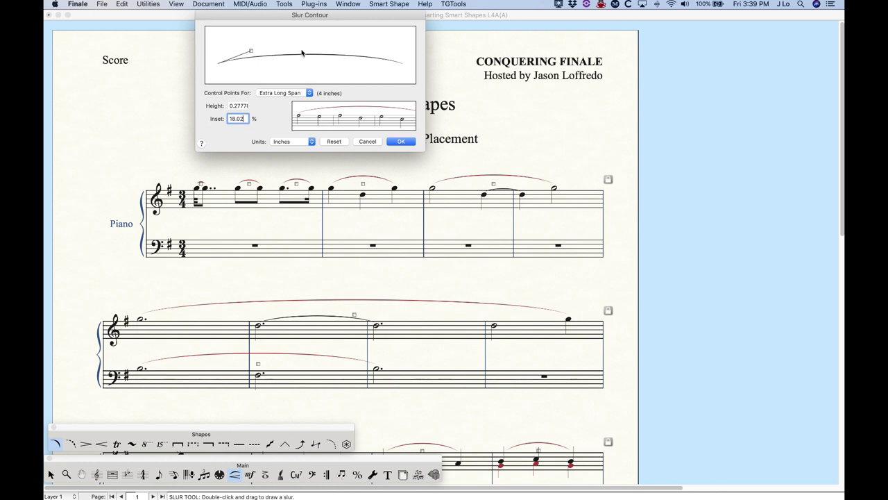
# Compare how the inset percentage differs between the Short, Medium, Long and Extra Long Span slur contours
pyautogui.click(281, 93)
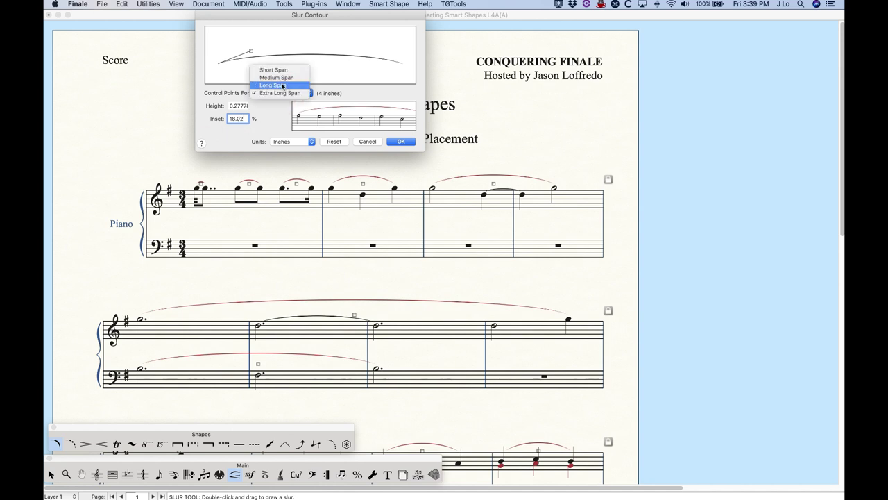
pyautogui.click(281, 68)
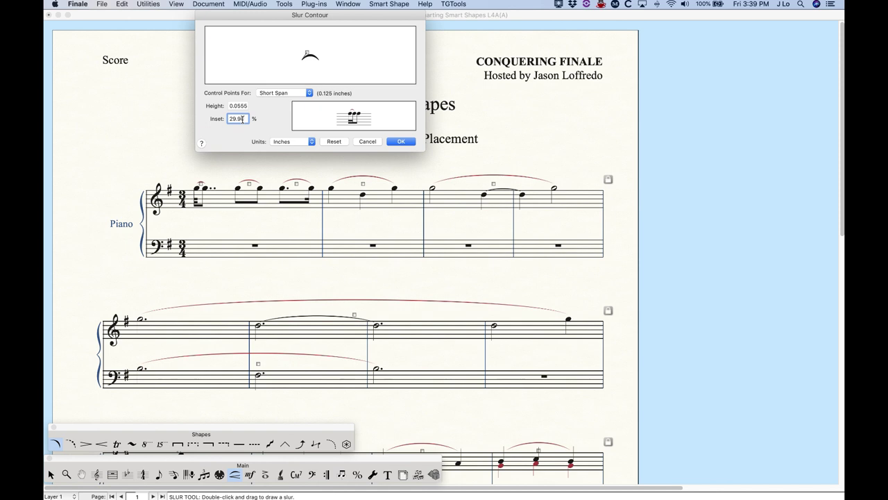
pyautogui.click(284, 92)
pyautogui.click(285, 104)
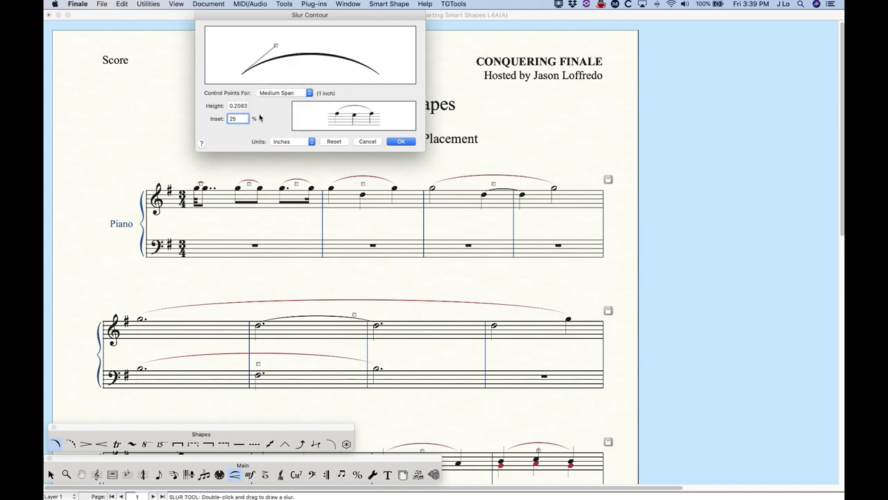
pyautogui.click(283, 93)
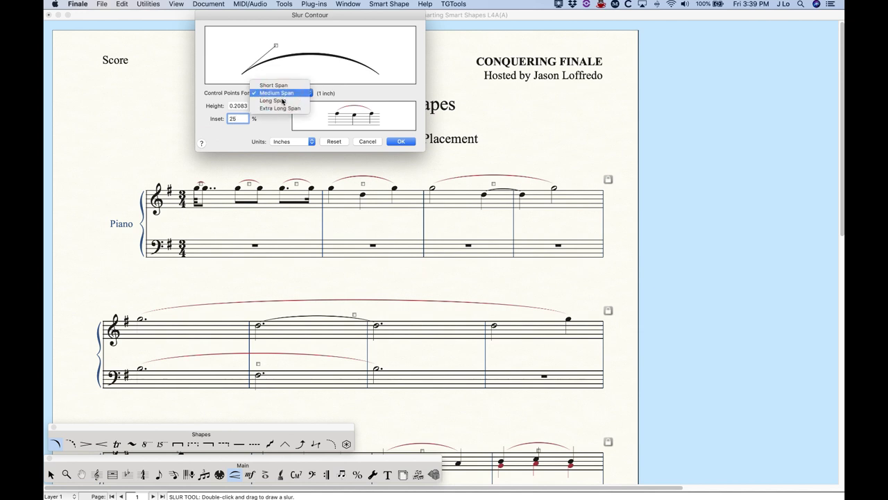
pyautogui.click(284, 102)
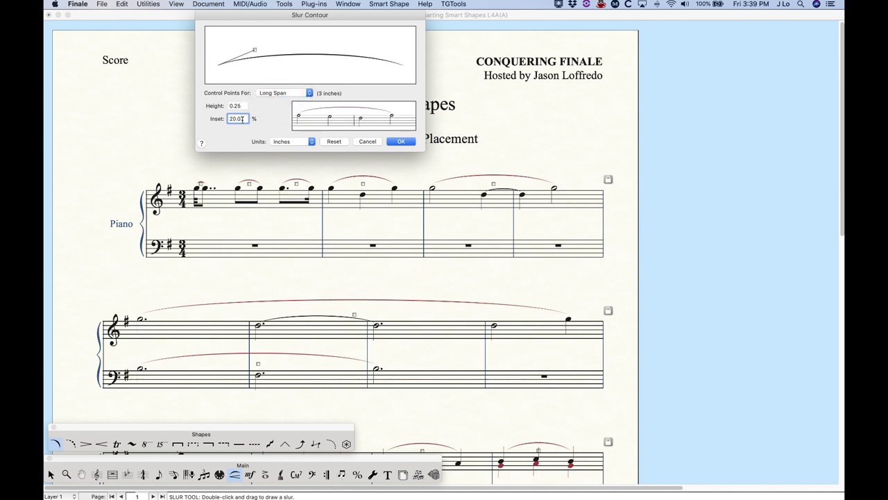
pyautogui.click(278, 93)
pyautogui.click(277, 78)
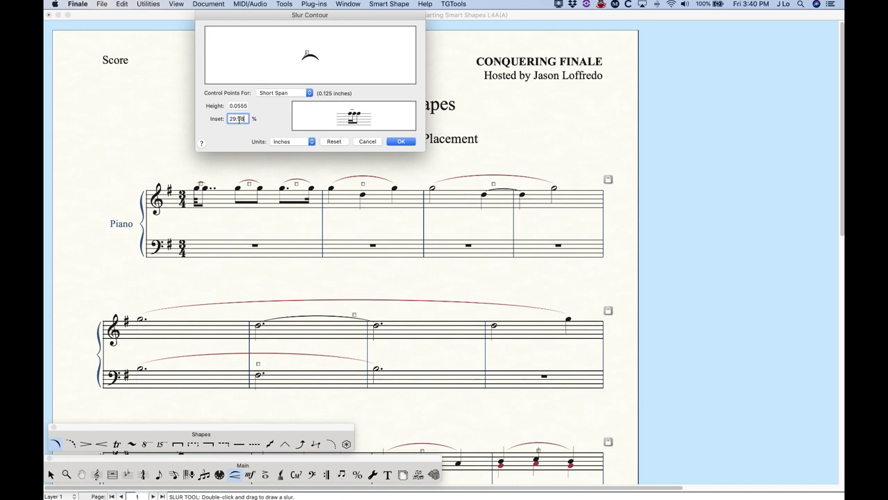
pyautogui.click(298, 93)
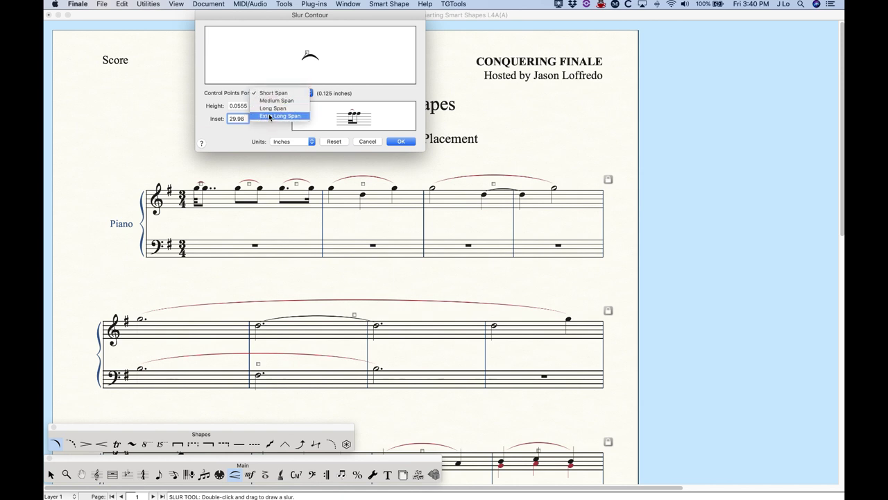
pyautogui.click(270, 116)
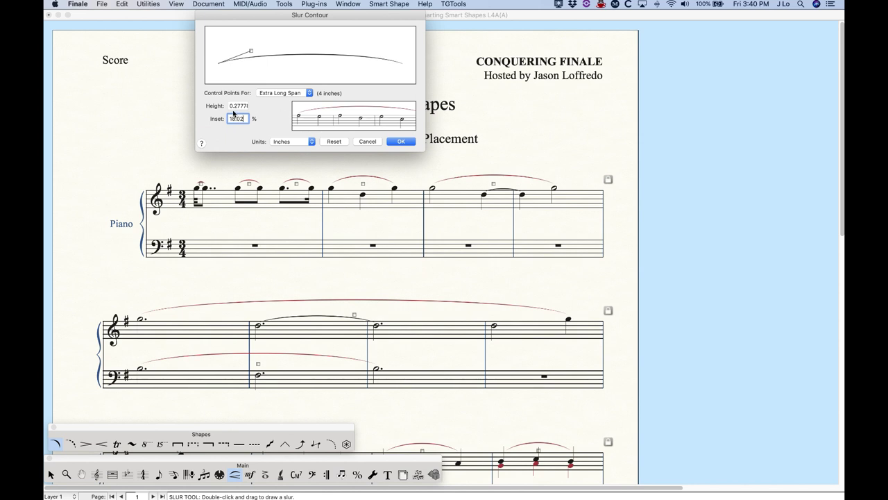
# Set the Short Span slur contour's height to 0.2 inches
pyautogui.click(278, 95)
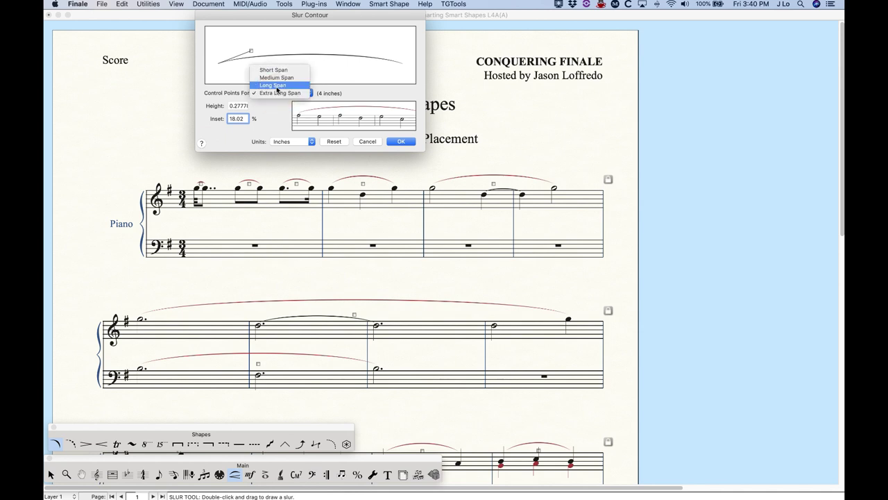
pyautogui.click(277, 86)
pyautogui.click(276, 93)
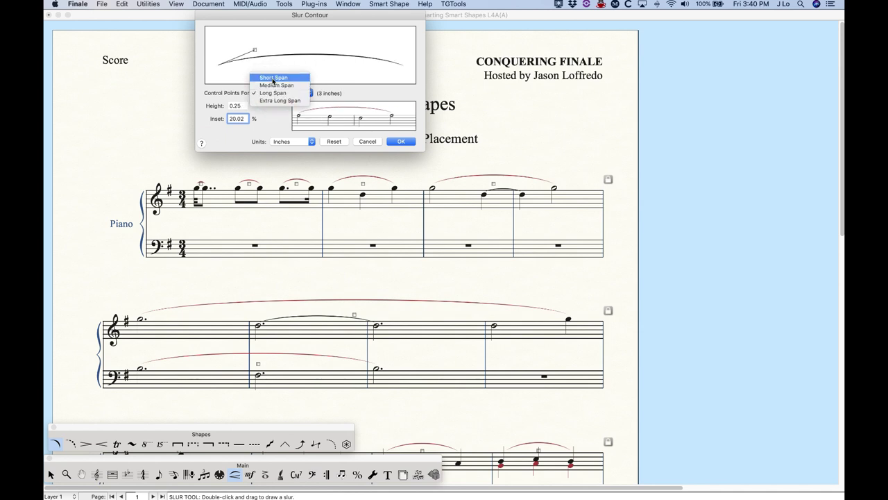
pyautogui.click(275, 77)
pyautogui.moveTo(234, 105); pyautogui.dragTo(272, 122)
pyautogui.write('0.2')
pyautogui.press('Tab')
# Set the Long Span slur contour's height to 0.2 inches, leaving Medium Span as it is
pyautogui.click(270, 94)
pyautogui.click(274, 101)
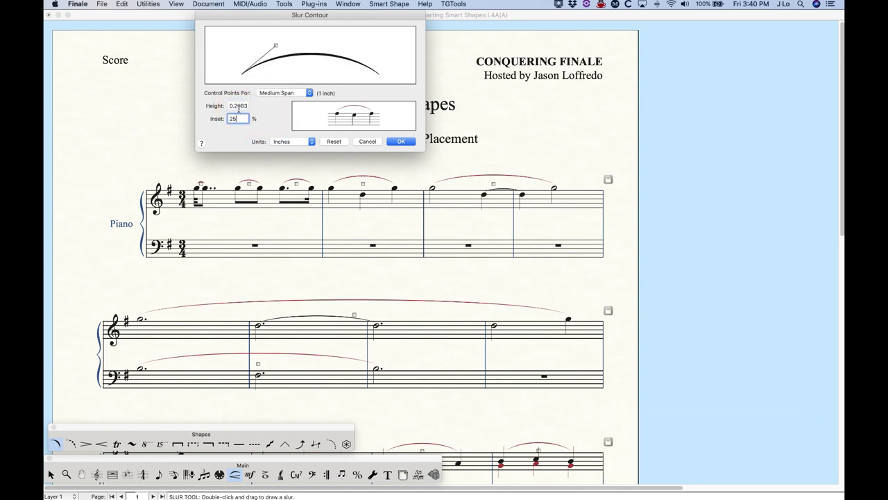
pyautogui.click(294, 93)
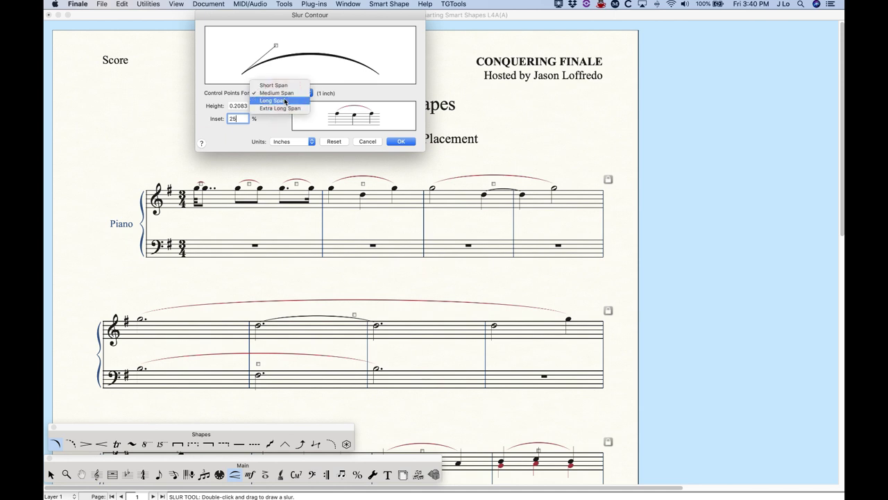
pyautogui.click(273, 101)
pyautogui.click(242, 105)
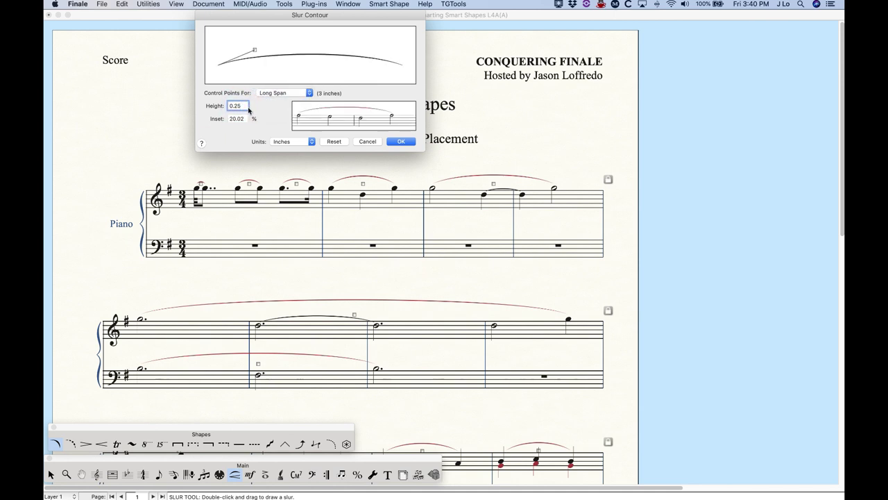
pyautogui.press('BackSpace')
pyautogui.press('BackSpace')
# Set the Extra Long Span height to 0.2 inches, apply the slur contours, and view the score without shape handles
pyautogui.click(278, 93)
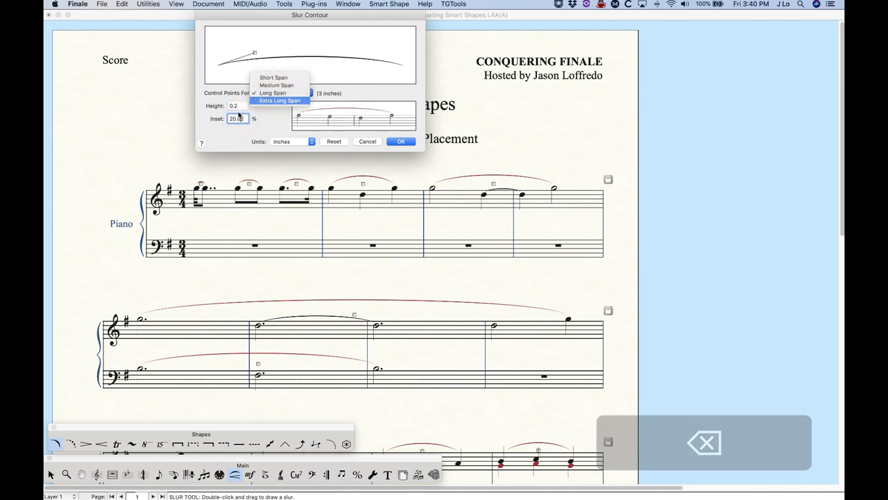
pyautogui.click(278, 101)
pyautogui.click(241, 106)
pyautogui.press('BackSpace')
pyautogui.press('BackSpace')
pyautogui.press('BackSpace')
pyautogui.press('BackSpace')
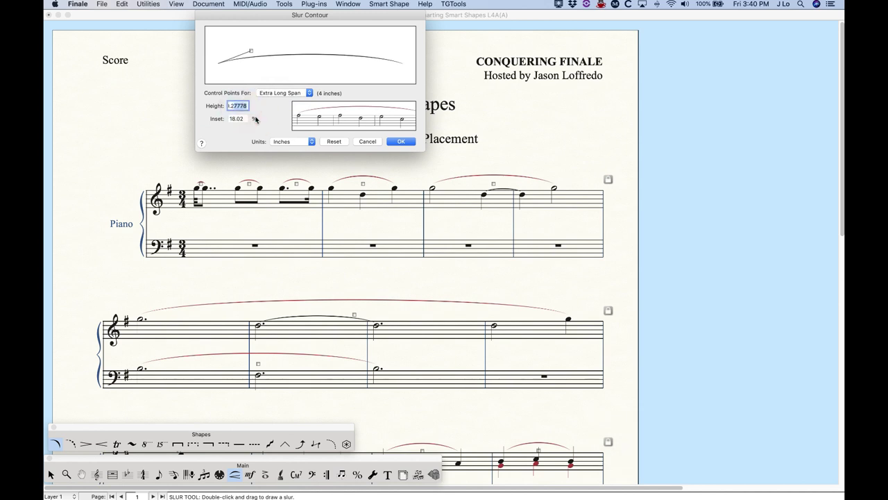
pyautogui.click(239, 119)
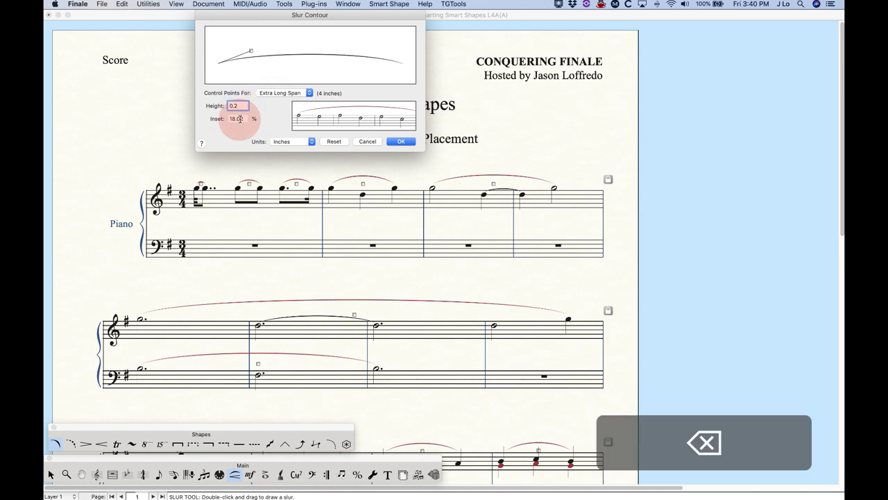
pyautogui.click(400, 143)
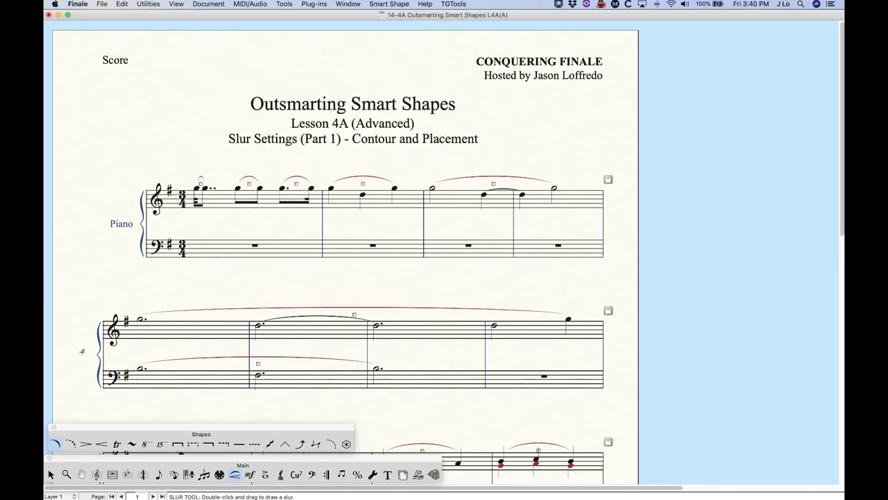
pyautogui.click(50, 474)
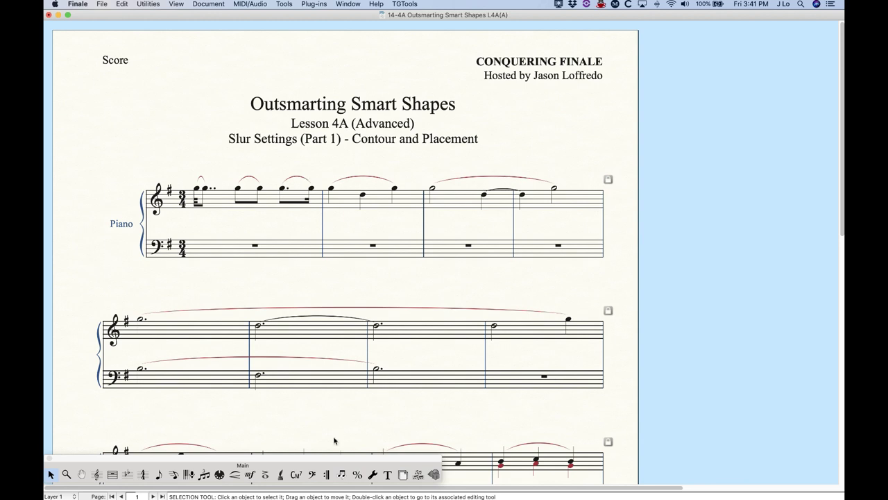
# Reopen the Slur Contour settings and reset the Extra Long Span and Long Span contours to their defaults
pyautogui.click(235, 474)
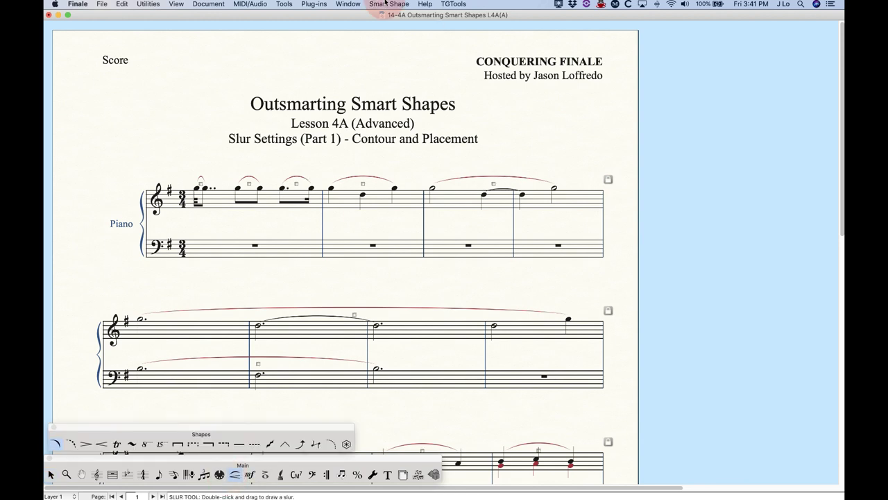
pyautogui.click(389, 4)
pyautogui.click(399, 22)
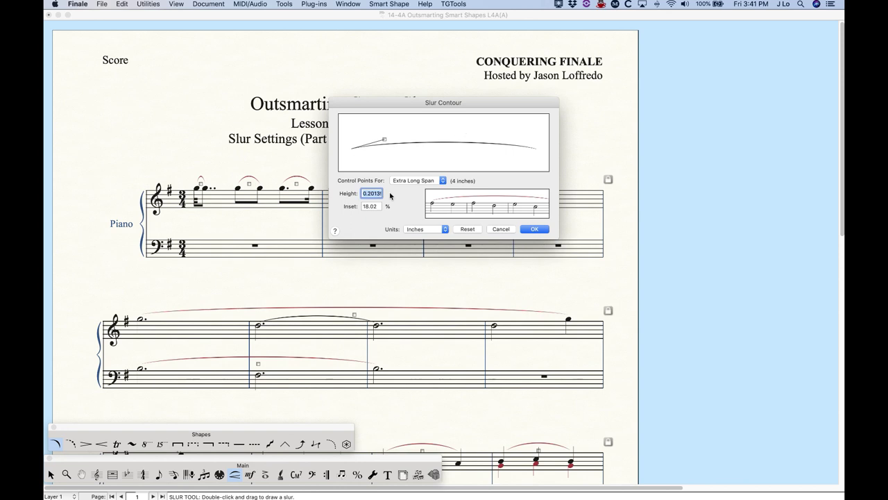
pyautogui.click(467, 229)
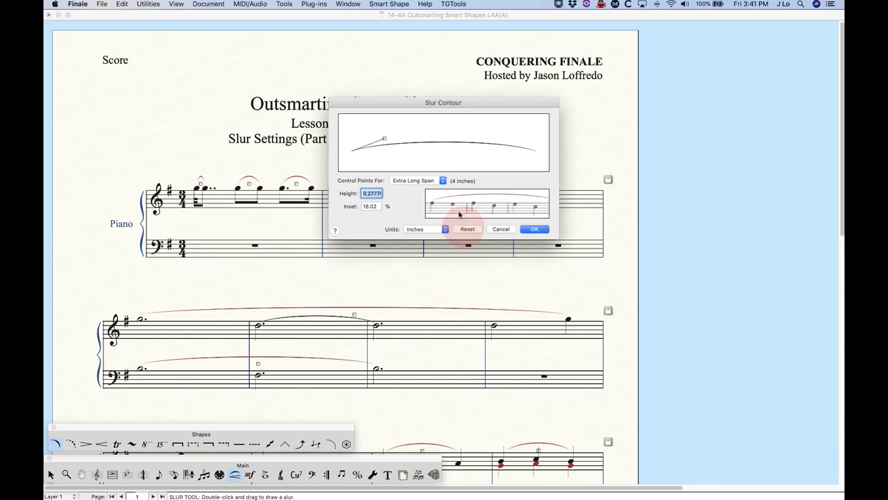
pyautogui.click(417, 180)
pyautogui.click(396, 181)
pyautogui.click(396, 182)
pyautogui.click(406, 170)
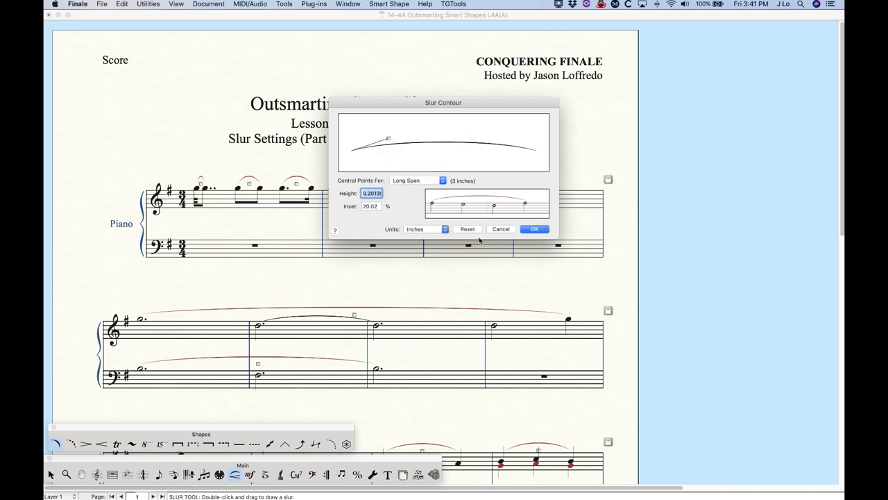
pyautogui.click(465, 229)
# Reset the Medium Span and Short Span slur contours to their defaults
pyautogui.click(410, 180)
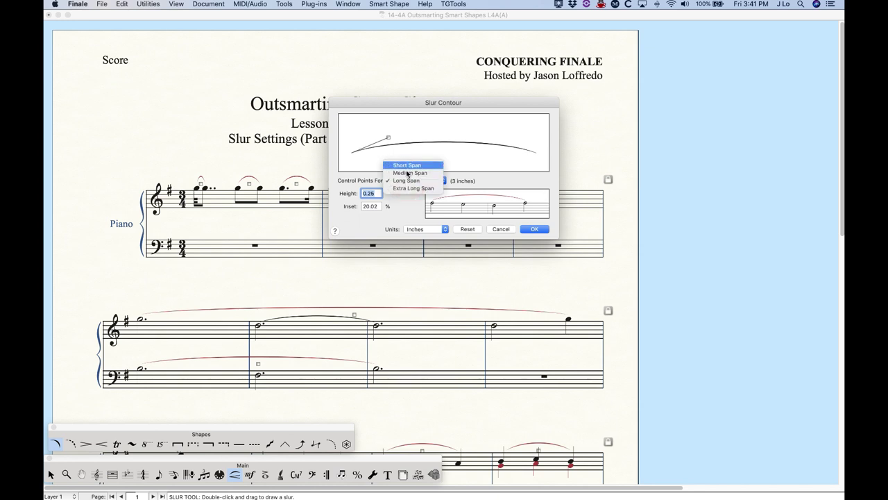
pyautogui.click(410, 173)
pyautogui.click(467, 229)
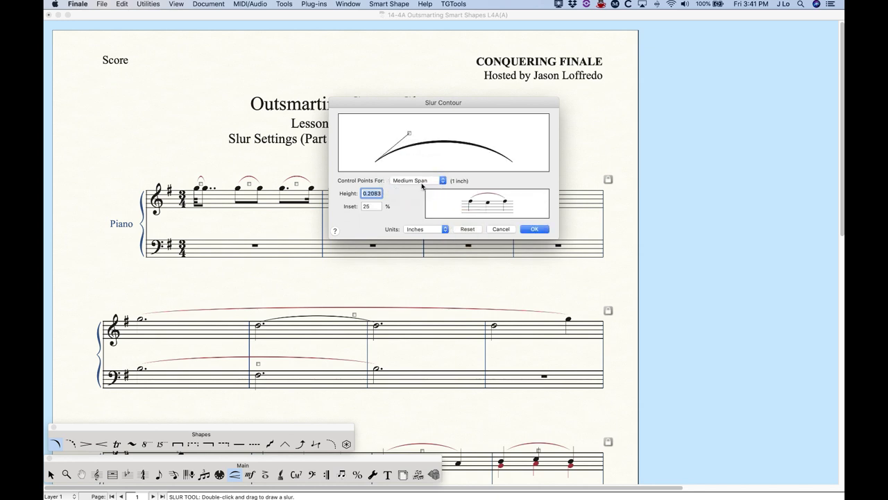
pyautogui.click(418, 182)
pyautogui.click(407, 173)
pyautogui.click(466, 230)
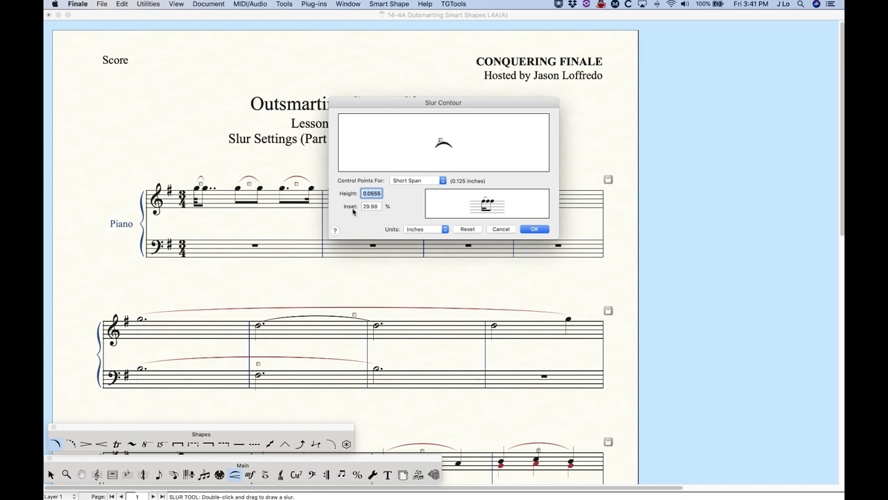
# Review the height and inset settings of the Medium Span and Long Span slur contours
pyautogui.click(407, 182)
pyautogui.click(373, 180)
pyautogui.click(416, 181)
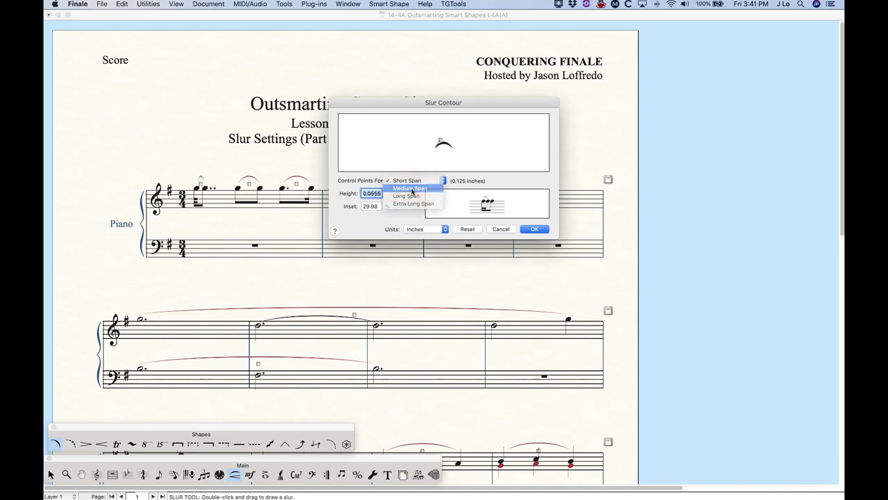
pyautogui.click(409, 190)
pyautogui.click(417, 180)
pyautogui.click(415, 193)
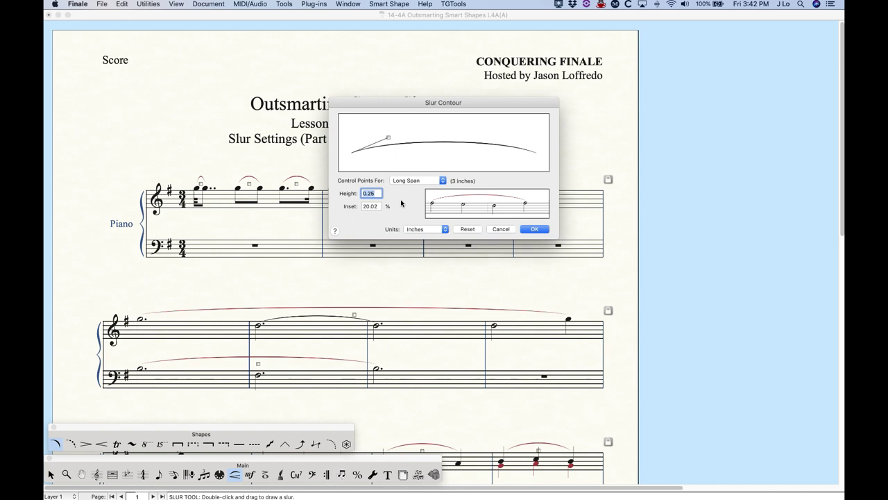
pyautogui.click(403, 181)
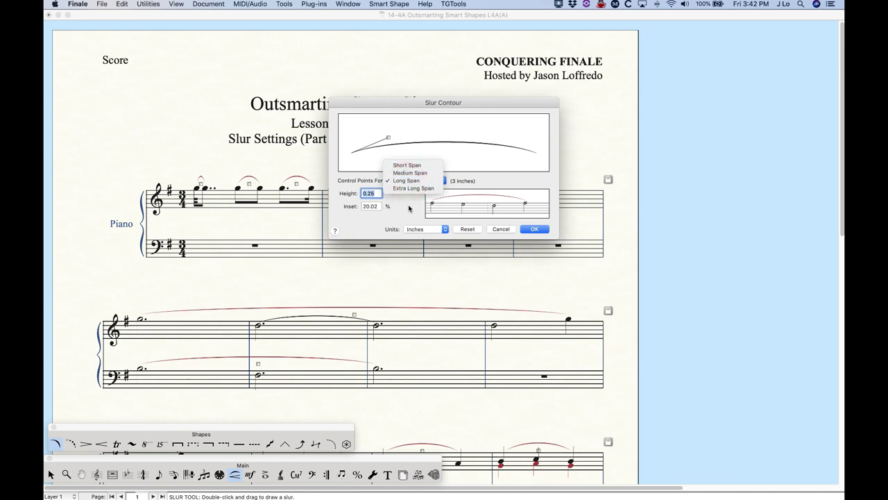
pyautogui.click(409, 209)
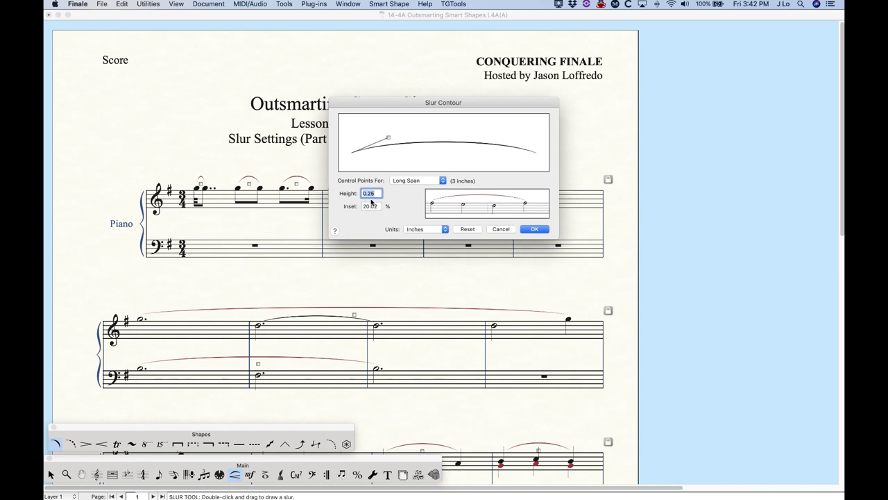
# Return to the Short Span contour and apply the slur contour settings to the score
pyautogui.click(414, 184)
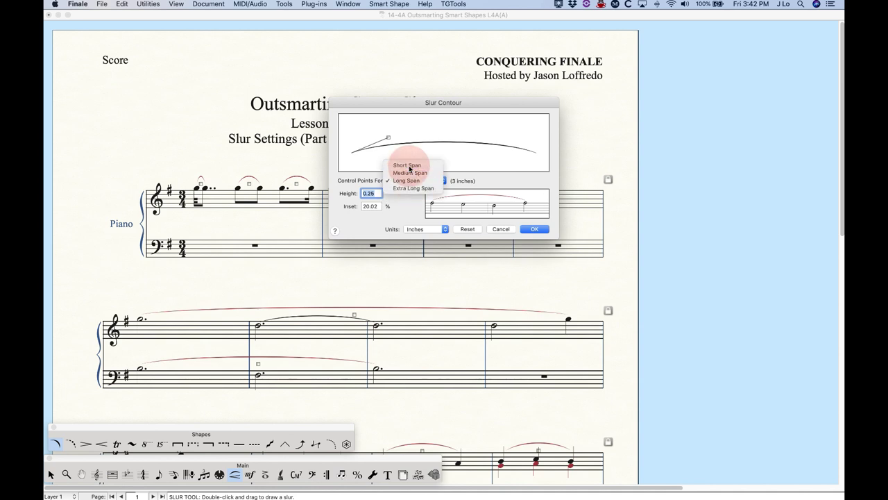
pyautogui.click(406, 170)
pyautogui.click(403, 184)
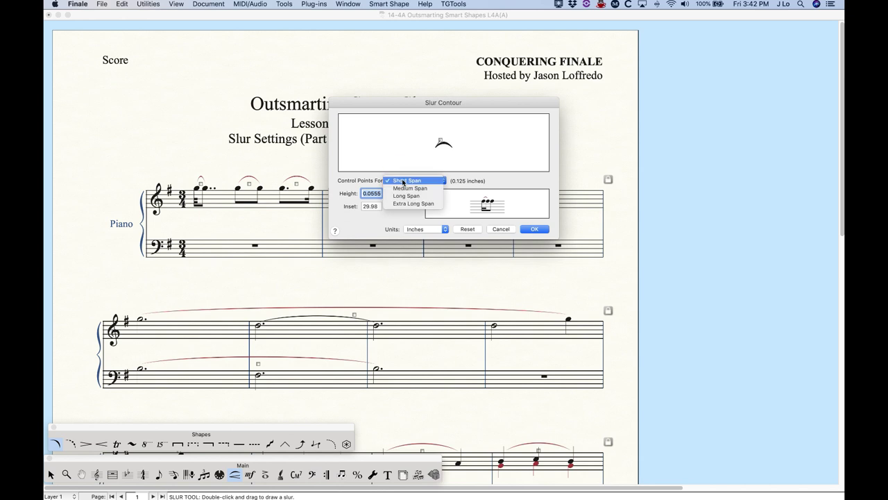
pyautogui.click(404, 181)
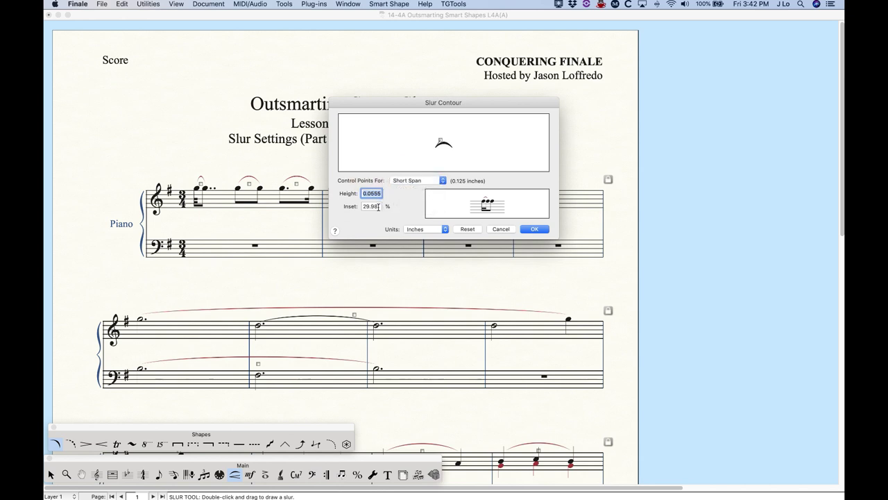
pyautogui.click(407, 181)
pyautogui.click(406, 181)
pyautogui.click(405, 197)
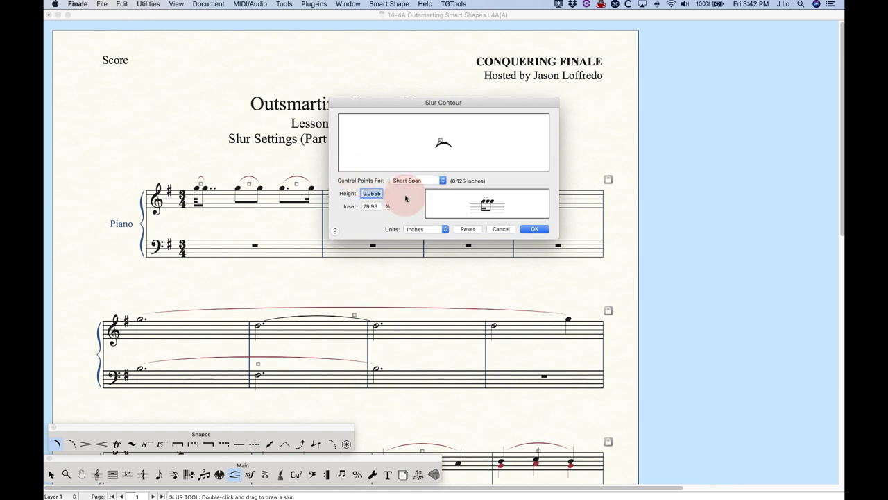
pyautogui.click(529, 229)
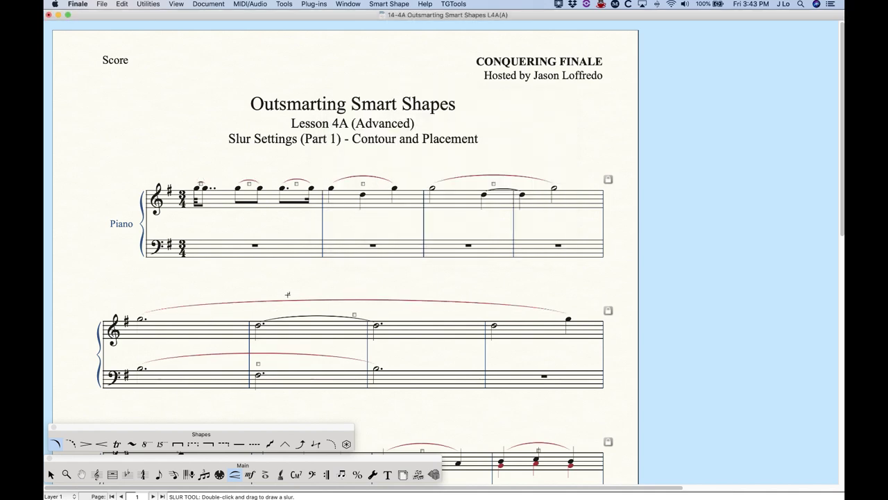
# Flip the direction of the slur in the bass staff's third measure of the third system, and undo the flip
pyautogui.scroll(-4, 261, 304)
pyautogui.scroll(-4, 261, 304)
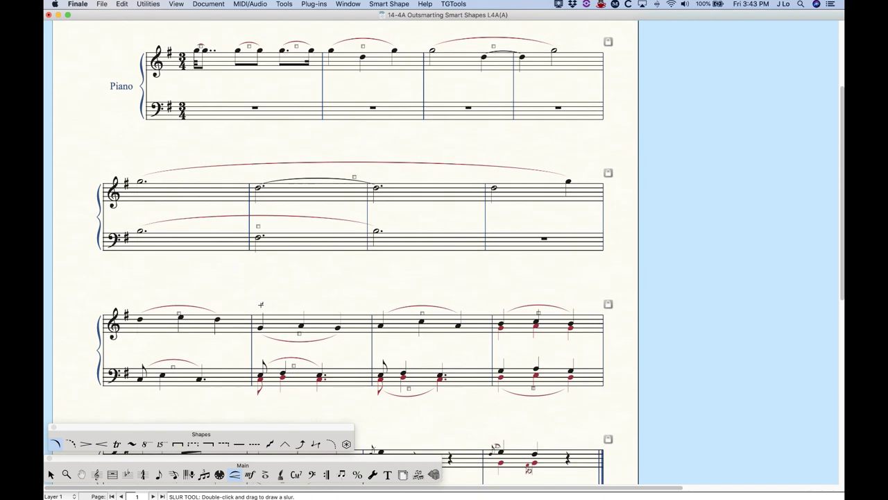
pyautogui.scroll(-3, 261, 304)
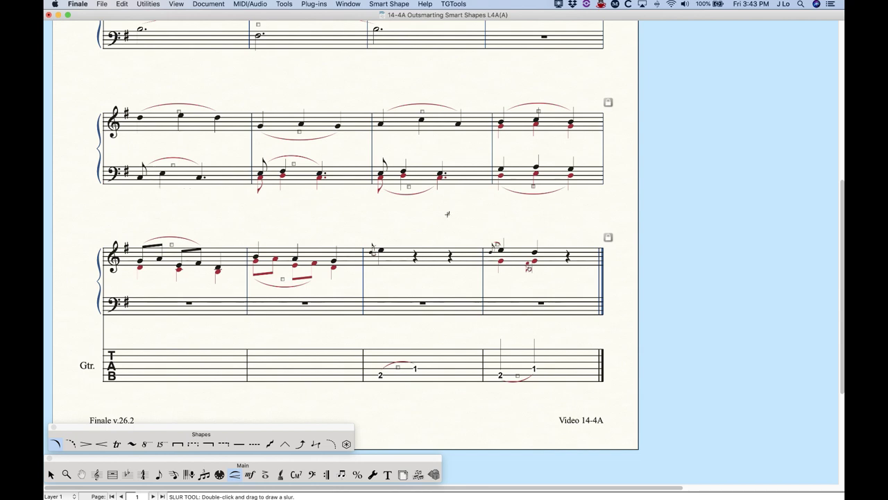
pyautogui.click(410, 187)
pyautogui.press('f')
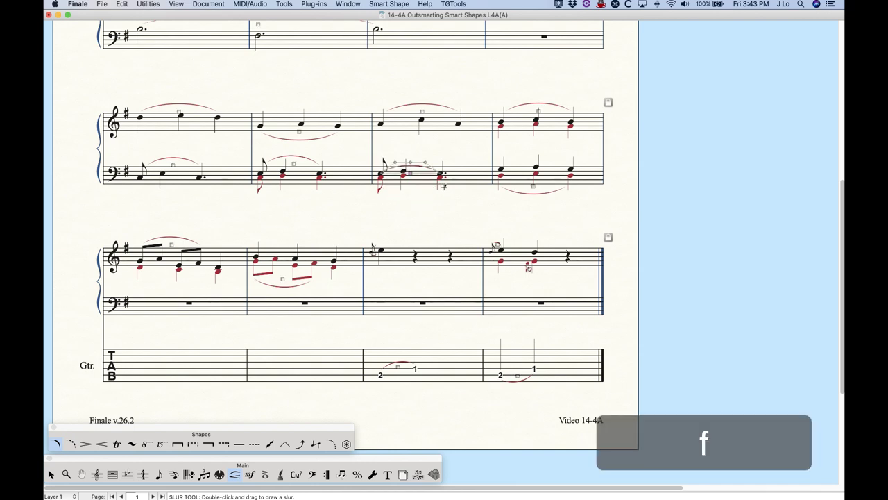
pyautogui.press('super+z')
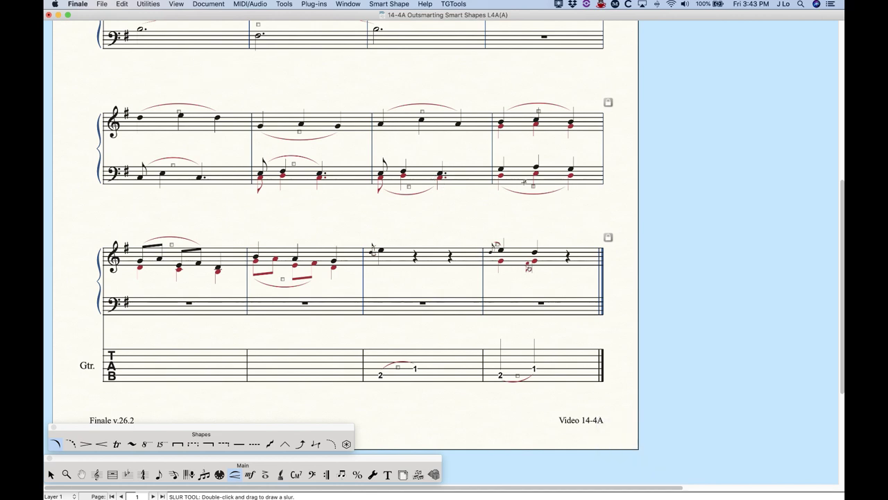
# Open the Smart Shape Placement settings and keep Slur as the shape type
pyautogui.click(392, 4)
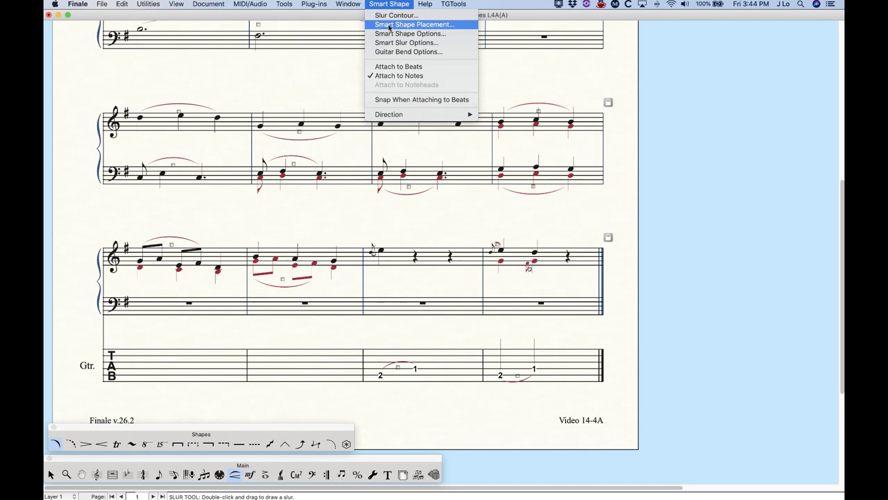
pyautogui.click(388, 25)
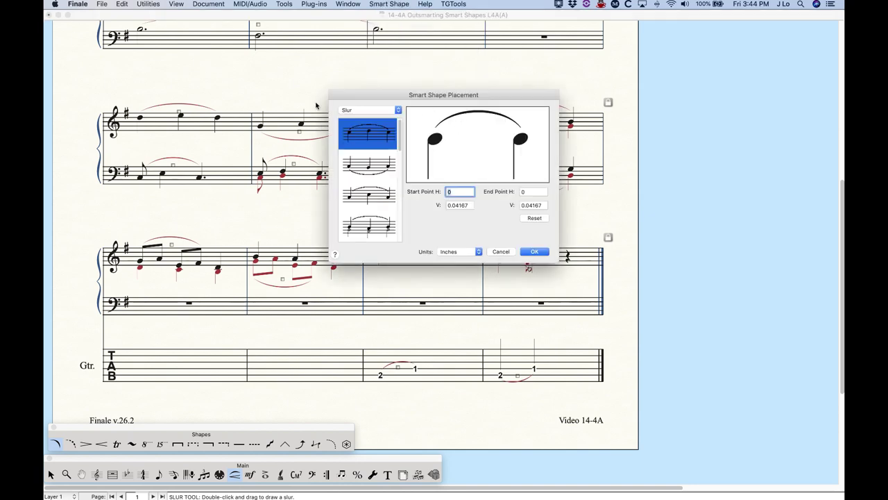
pyautogui.moveTo(459, 99); pyautogui.dragTo(436, 69)
pyautogui.click(360, 81)
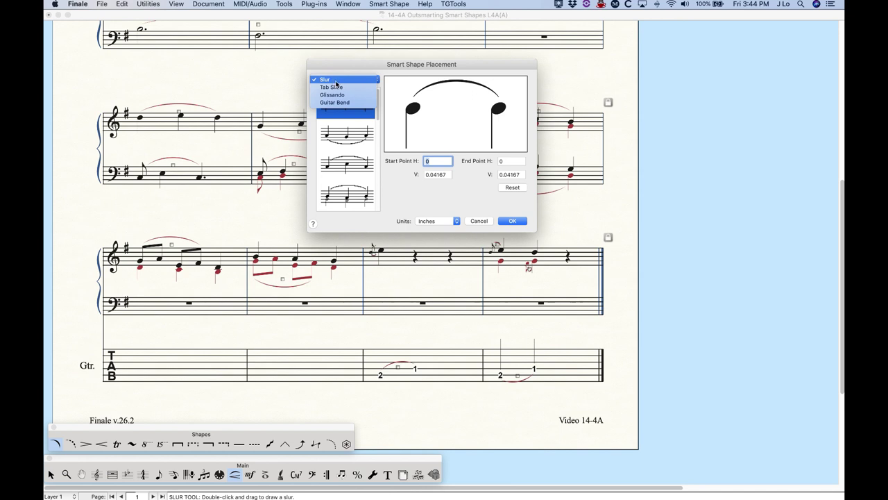
pyautogui.click(336, 82)
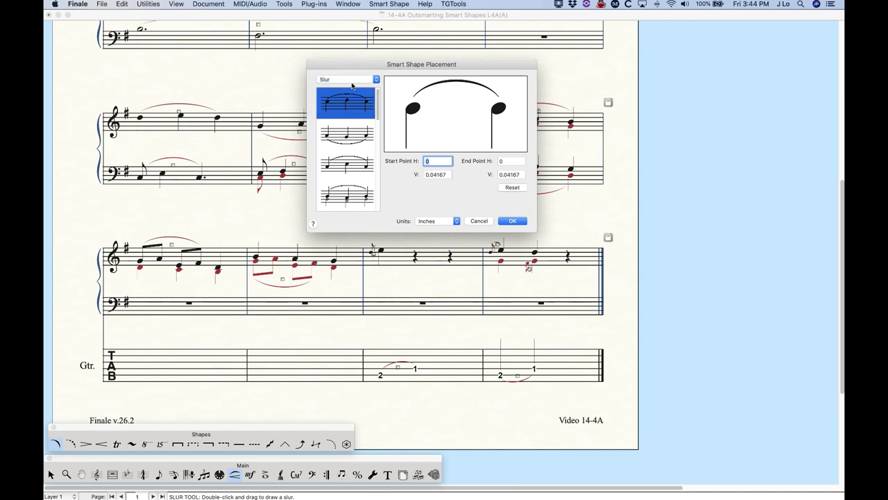
# Compare the start and end point offsets of the first slur placement situations, returning to the notehead-side slur above the notes
pyautogui.moveTo(378, 102)
pyautogui.mouseDown()
pyautogui.moveTo(379, 166)
pyautogui.moveTo(382, 97)
pyautogui.mouseUp()
pyautogui.click(349, 136)
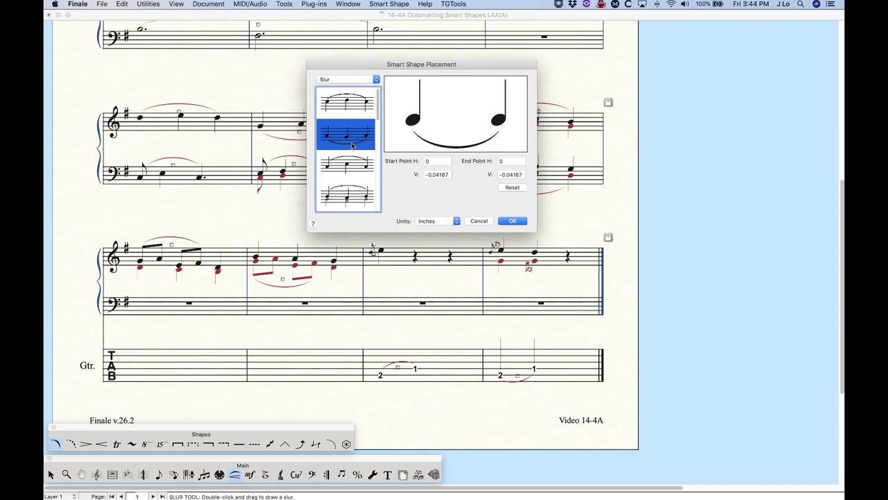
pyautogui.click(350, 169)
pyautogui.scroll(1, 351, 169)
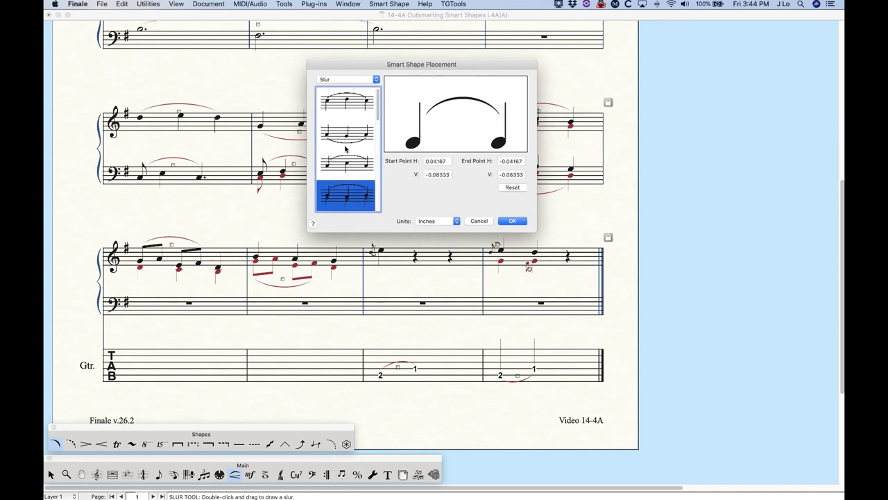
pyautogui.click(348, 135)
pyautogui.click(358, 106)
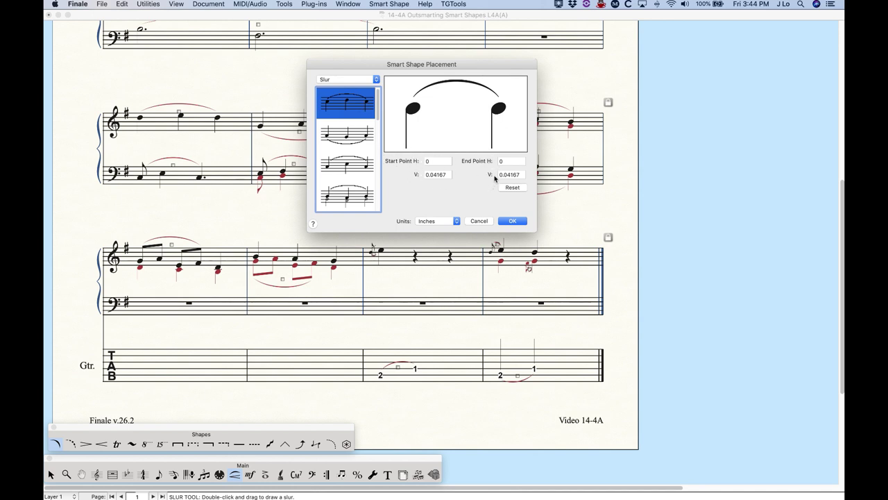
pyautogui.click(368, 139)
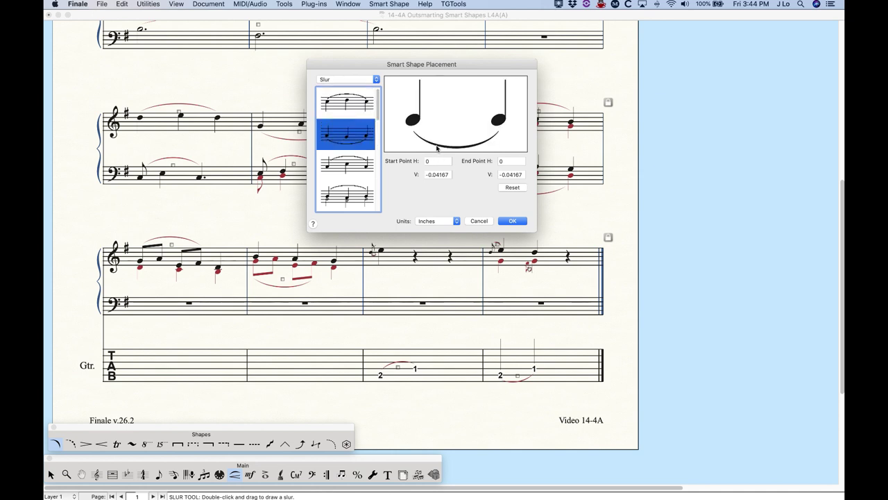
pyautogui.click(356, 167)
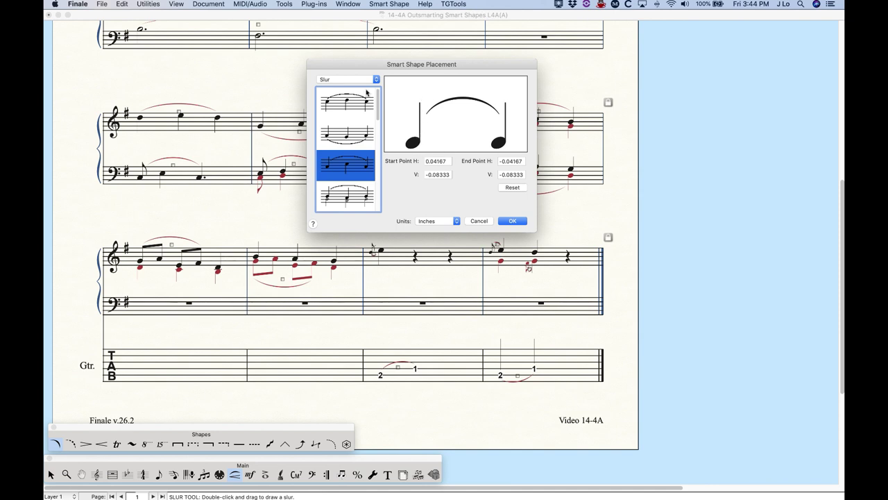
pyautogui.click(347, 107)
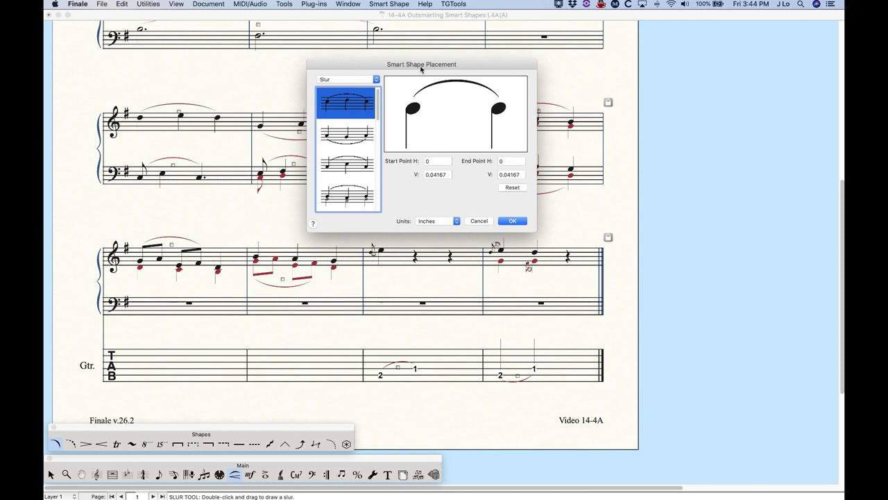
# Set the slur placement units to EVPUs, comparing them with Inches
pyautogui.moveTo(384, 68); pyautogui.dragTo(359, 64)
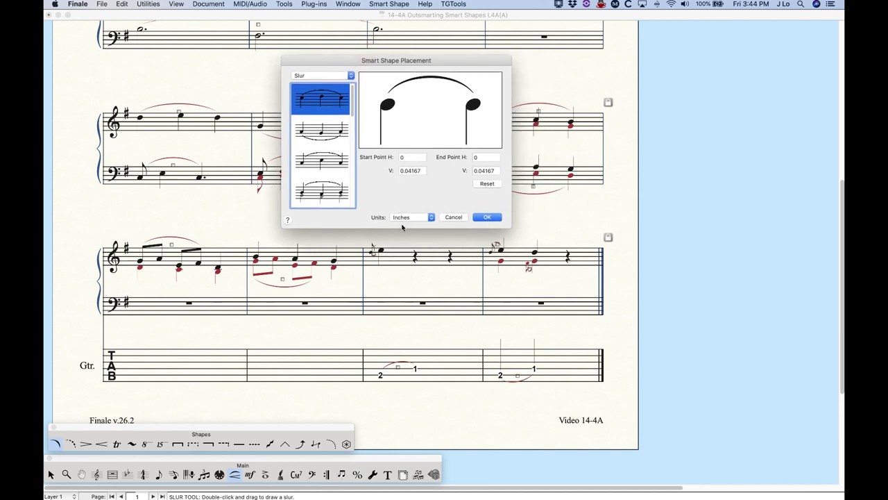
pyautogui.click(419, 219)
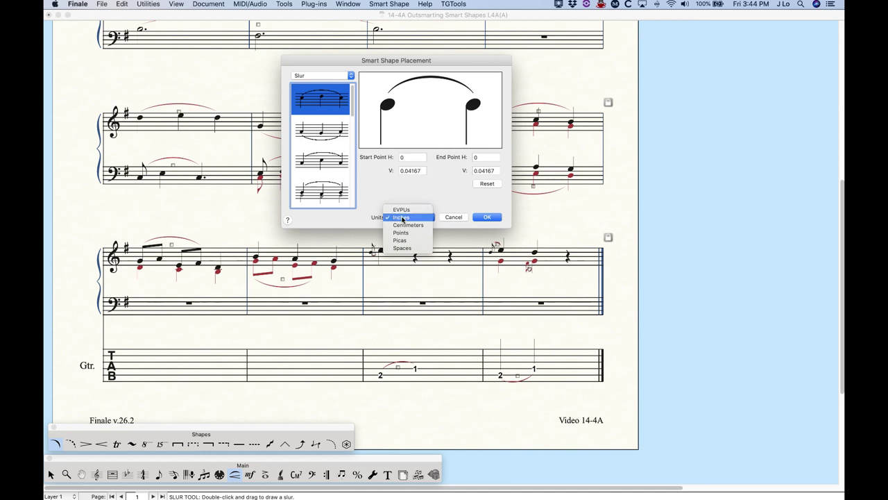
pyautogui.click(401, 209)
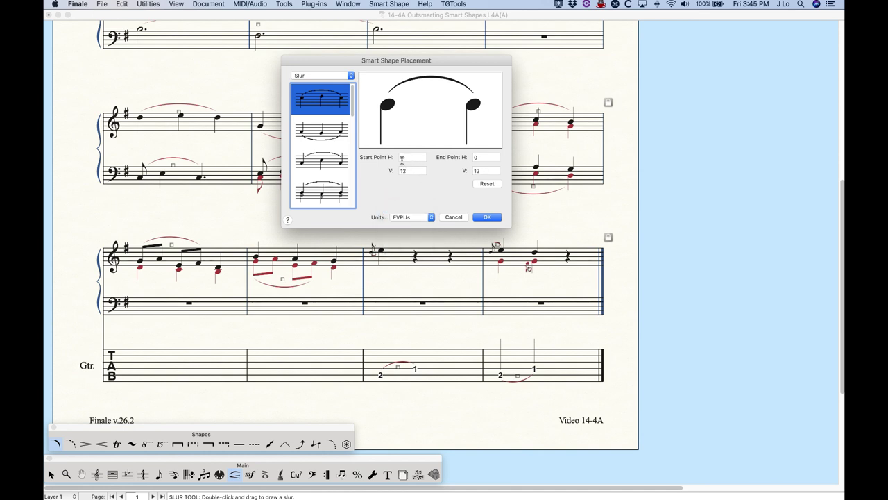
pyautogui.click(416, 218)
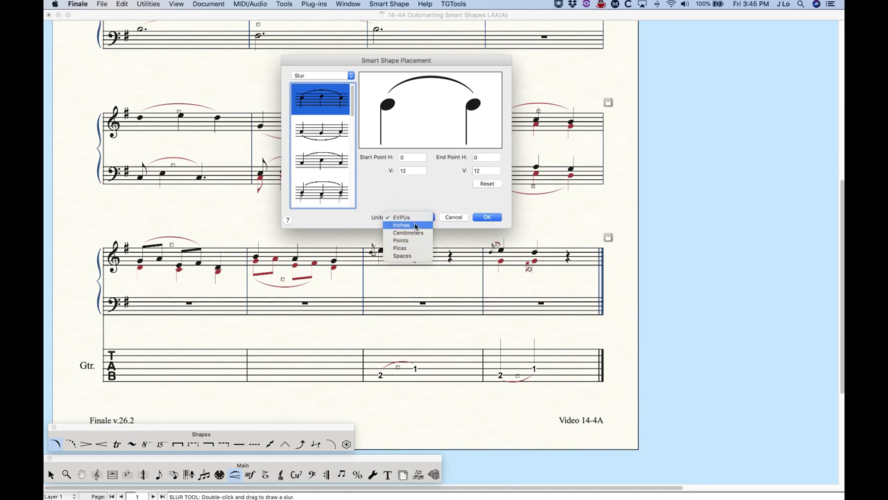
pyautogui.click(417, 226)
pyautogui.click(409, 217)
pyautogui.click(410, 219)
pyautogui.click(409, 218)
pyautogui.click(407, 206)
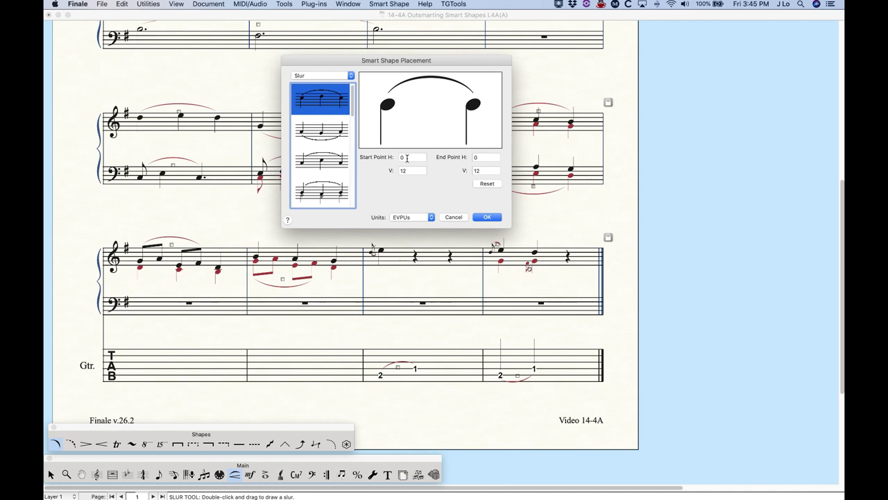
# Try horizontal offsets of 8 EVPUs for the start point and -8 EVPUs for the end point, and reset the slur placement
pyautogui.doubleClick(410, 157)
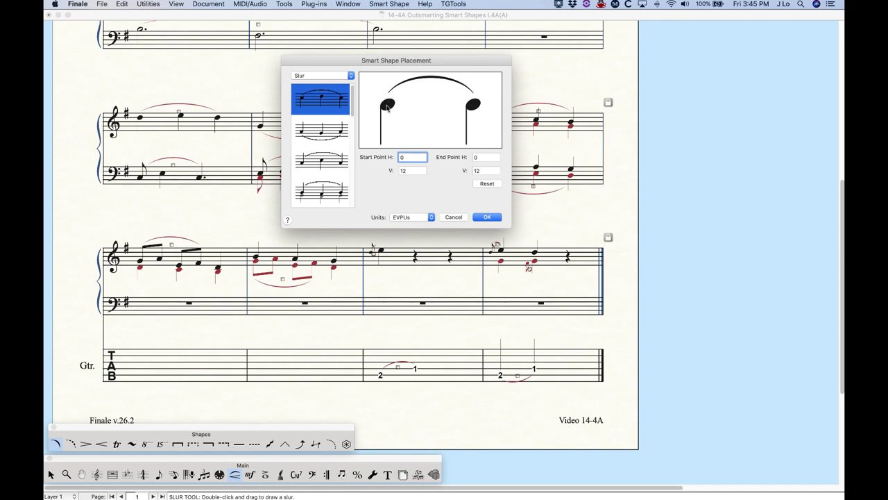
pyautogui.doubleClick(403, 157)
pyautogui.write('8')
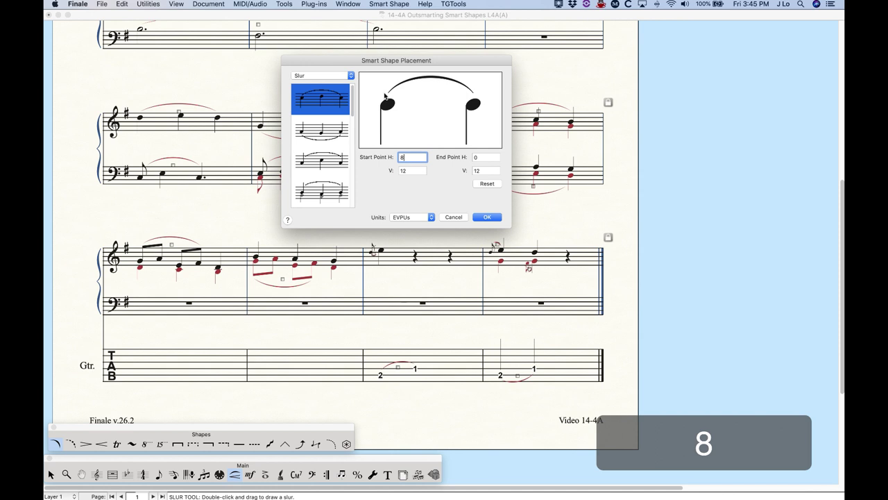
pyautogui.doubleClick(404, 170)
pyautogui.doubleClick(493, 159)
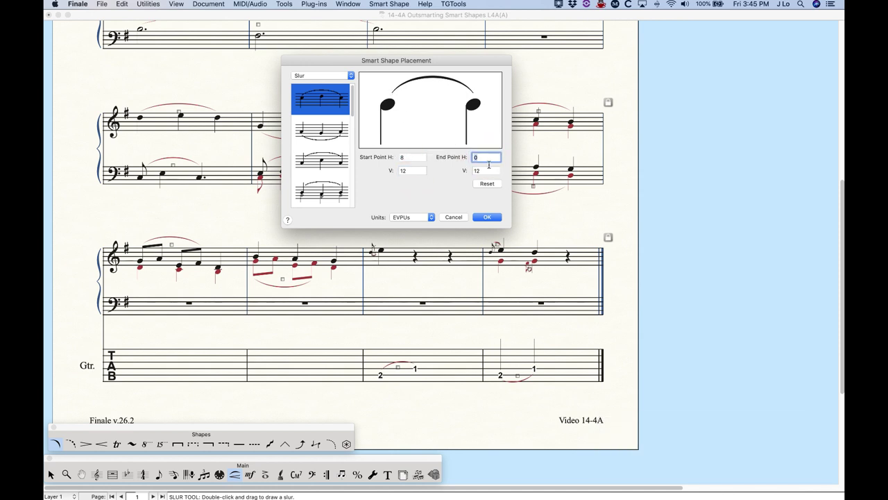
pyautogui.write('-8')
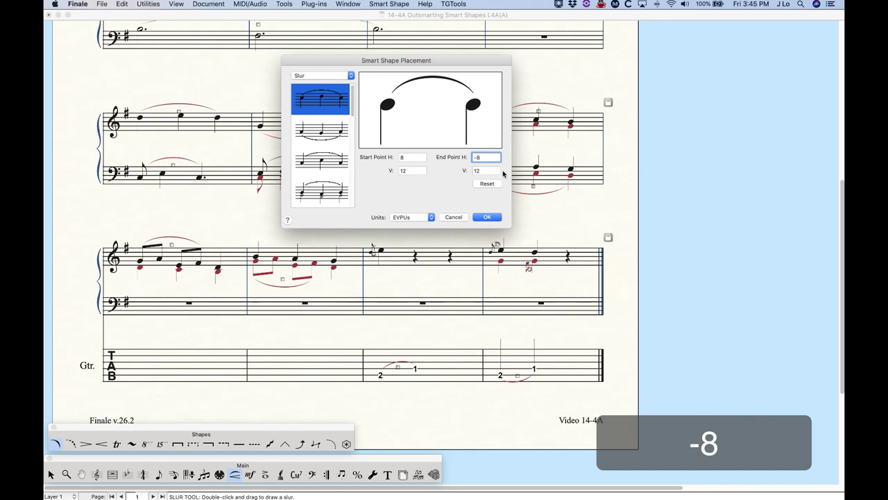
pyautogui.doubleClick(418, 157)
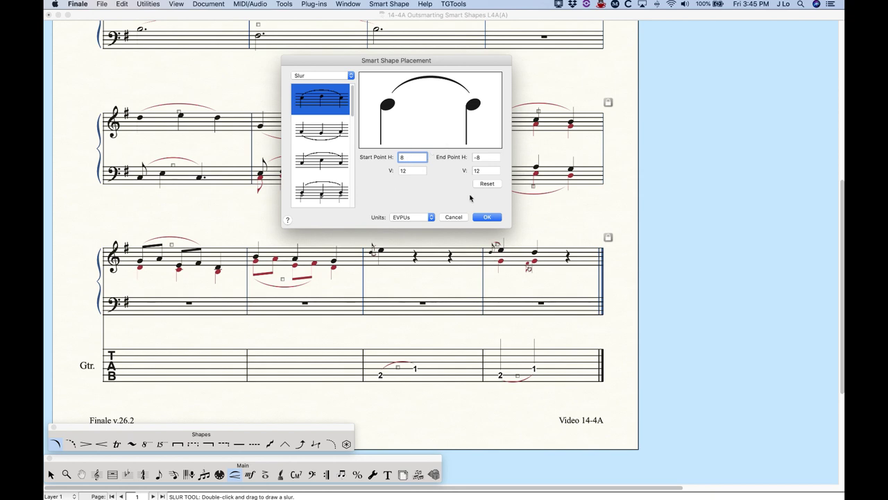
pyautogui.click(487, 184)
# Try vertical offsets of 0 EVPUs for the start and end points of the notehead-side slur above, and reset the placement
pyautogui.doubleClick(410, 171)
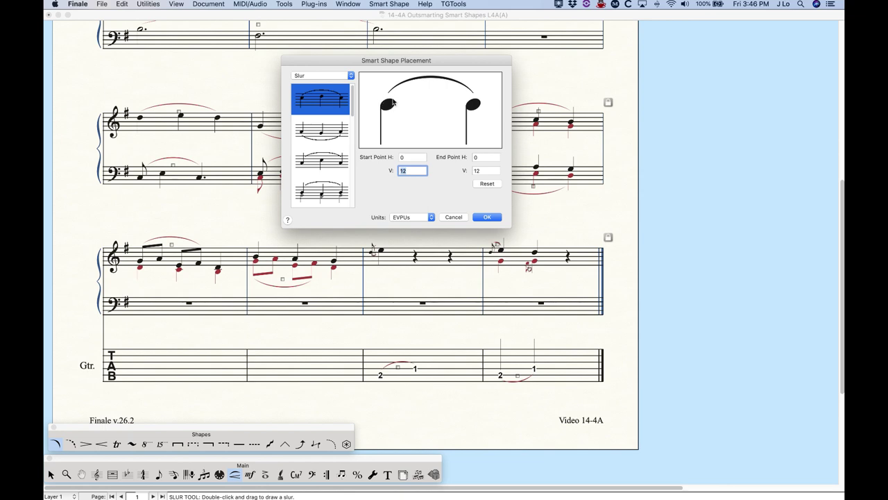
pyautogui.write('0')
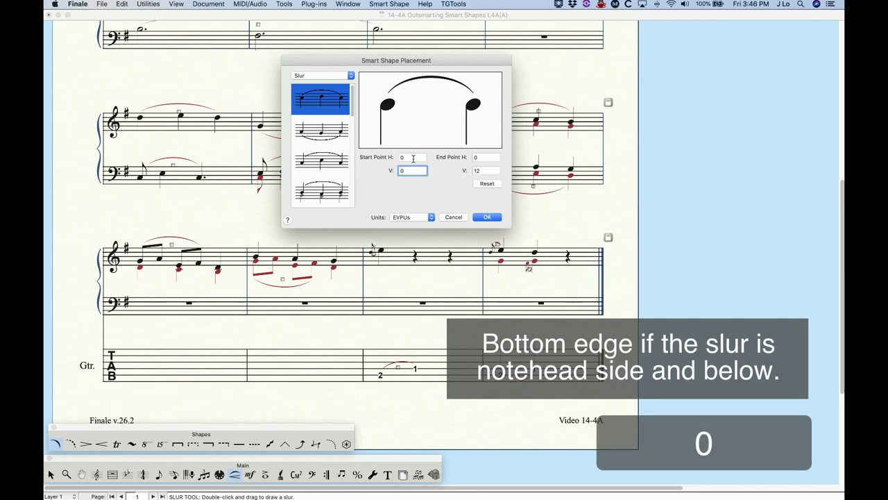
pyautogui.click(413, 158)
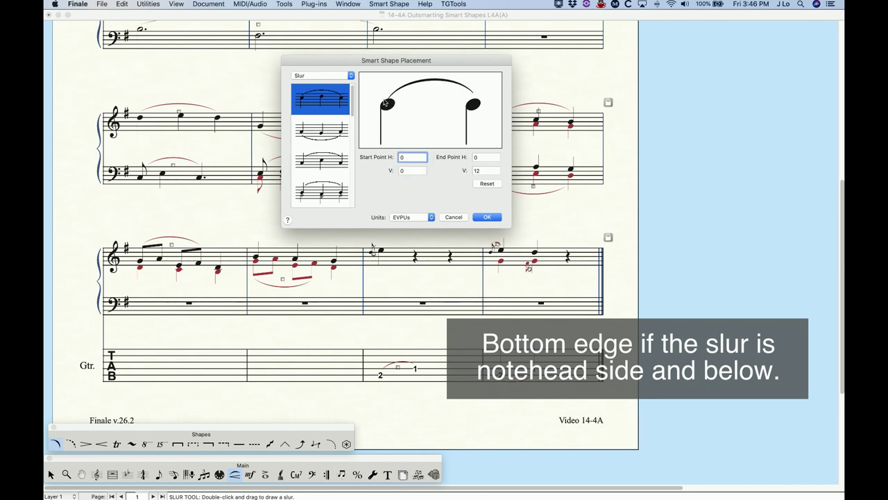
pyautogui.doubleClick(489, 170)
pyautogui.write('0')
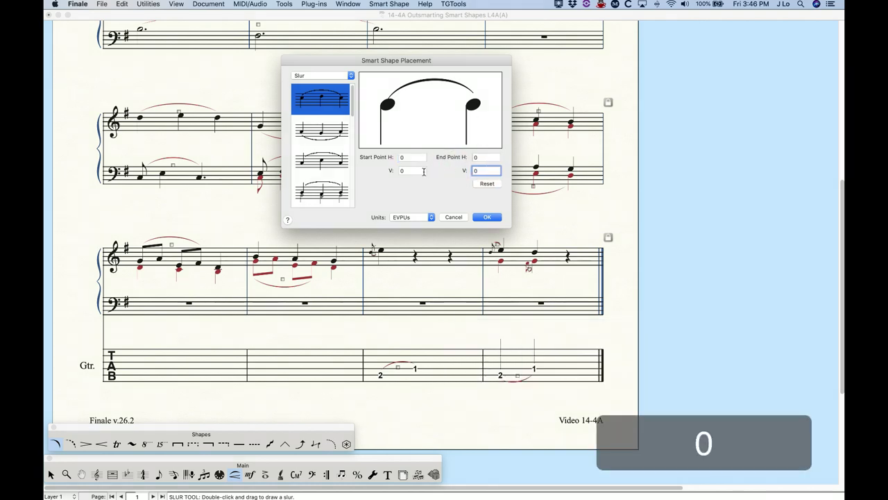
pyautogui.click(423, 171)
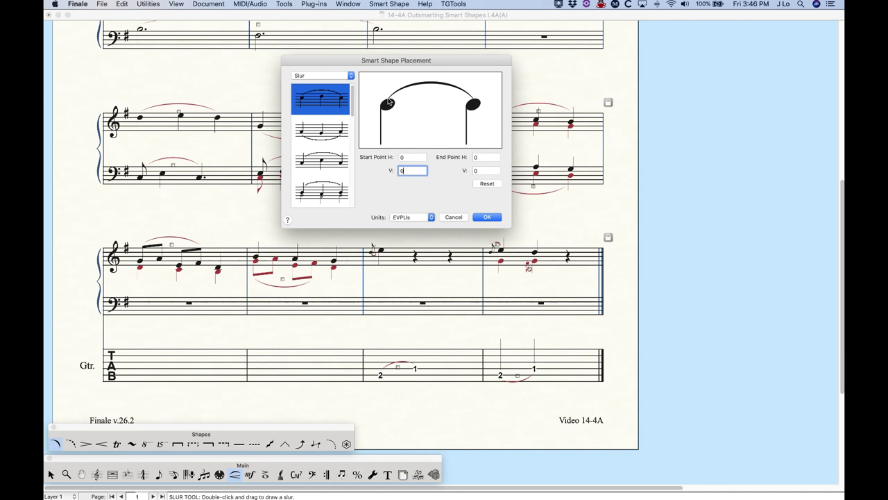
pyautogui.click(486, 184)
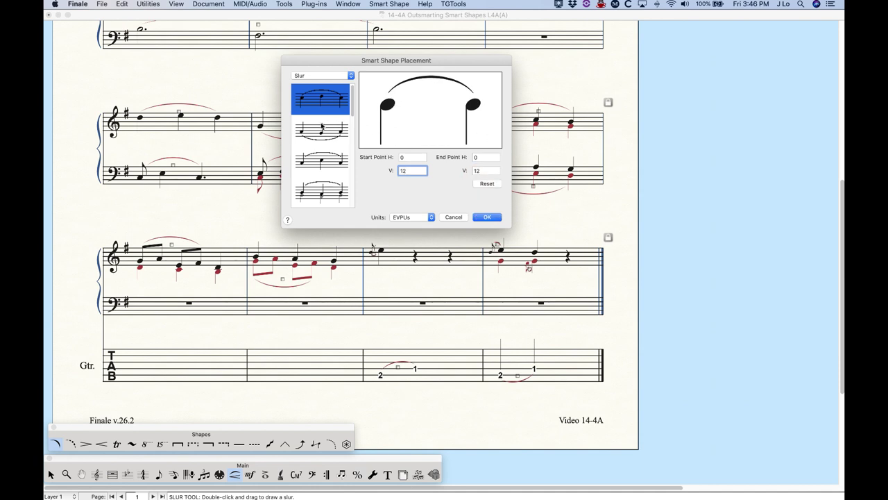
# For the stem-side slur above, try horizontal offsets of 0 EVPUs at the start and end points, and reset the placement
pyautogui.click(316, 162)
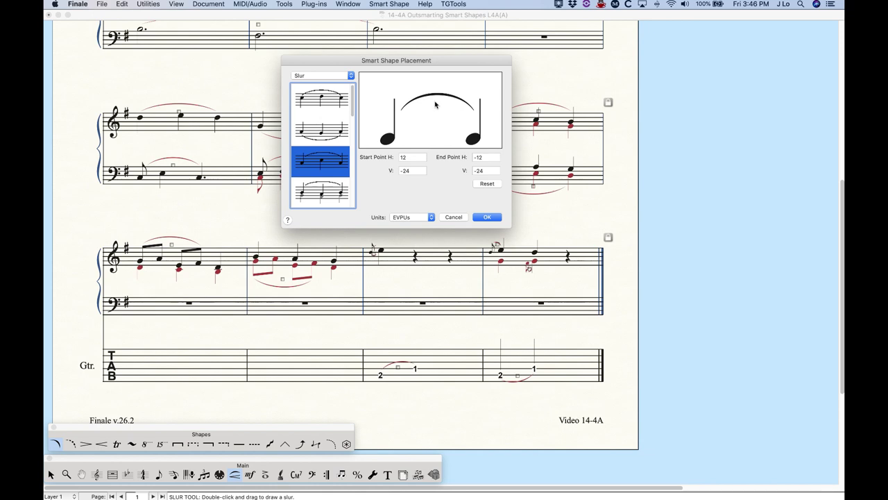
pyautogui.doubleClick(413, 158)
pyautogui.write('0')
pyautogui.press('Tab')
pyautogui.write('0')
pyautogui.click(417, 156)
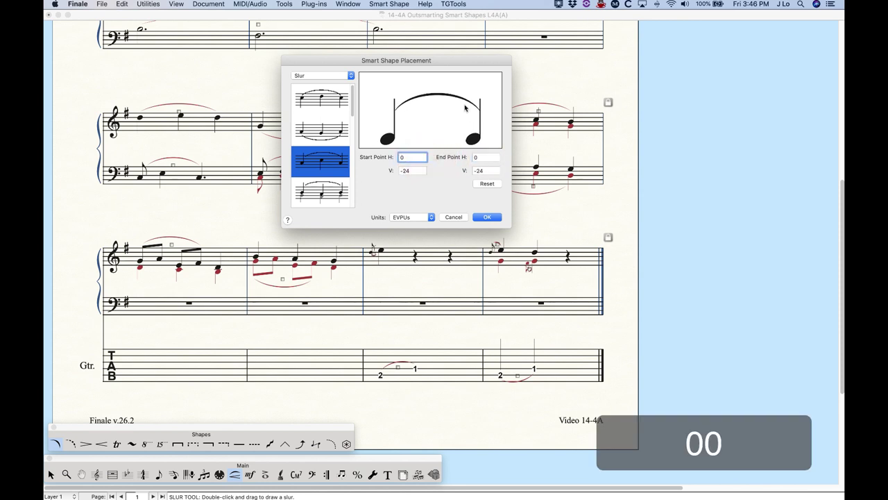
pyautogui.click(488, 184)
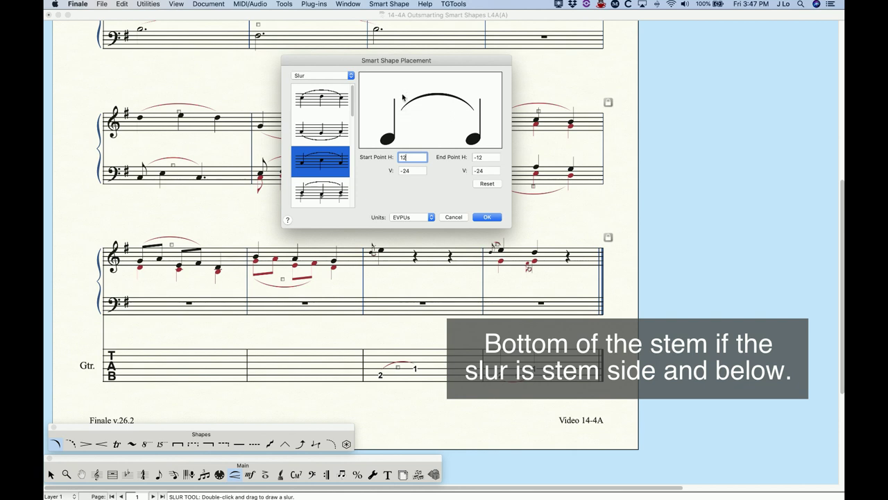
# Try setting all horizontal and vertical start and end point offsets of the stem-side slur to 0 EVPUs, and reset them
pyautogui.doubleClick(416, 159)
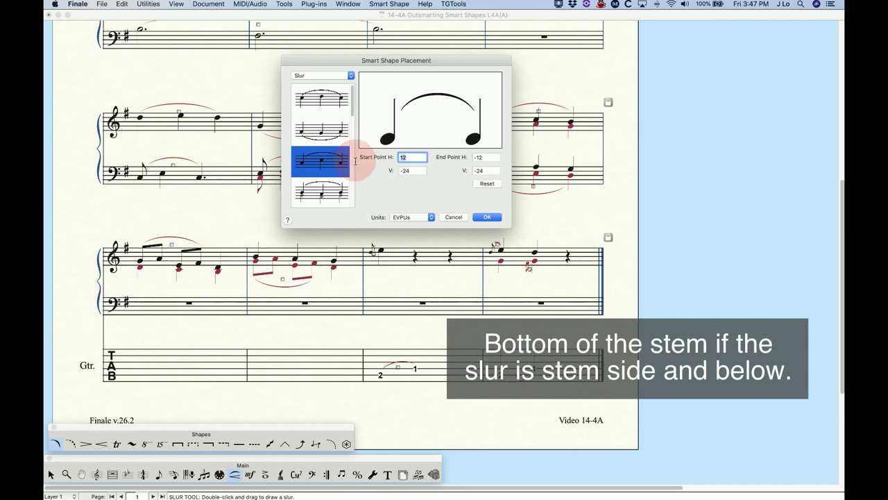
pyautogui.write('0')
pyautogui.press('Tab')
pyautogui.write('0')
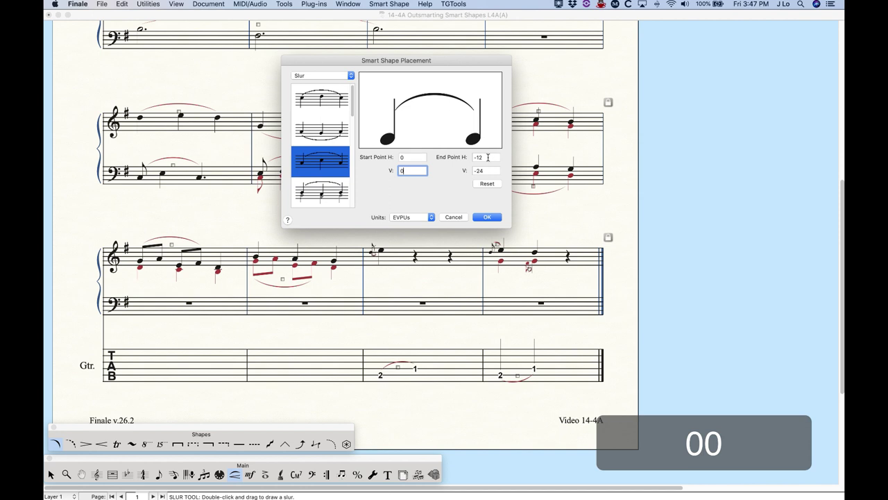
pyautogui.doubleClick(476, 158)
pyautogui.write('0')
pyautogui.click(479, 171)
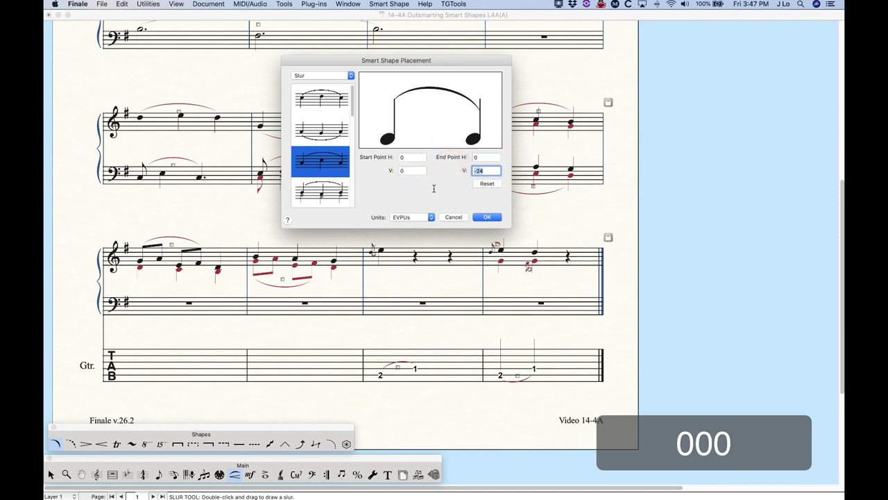
pyautogui.write('0')
pyautogui.click(418, 170)
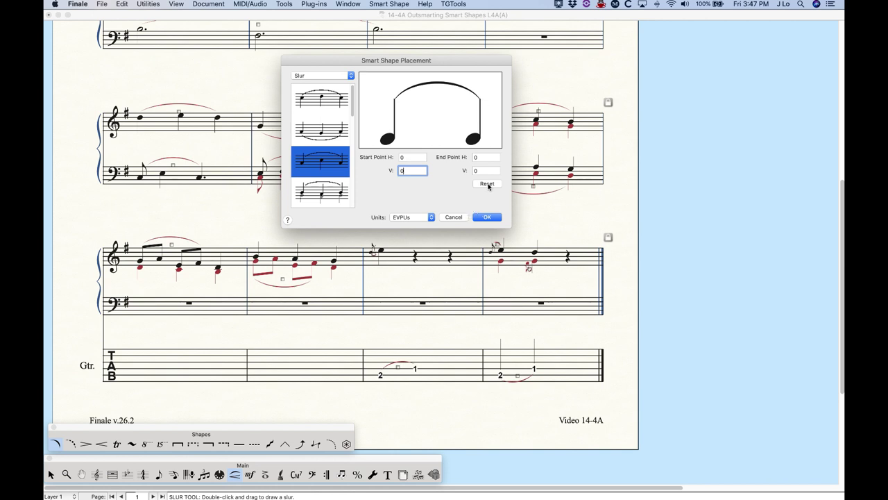
pyautogui.click(487, 184)
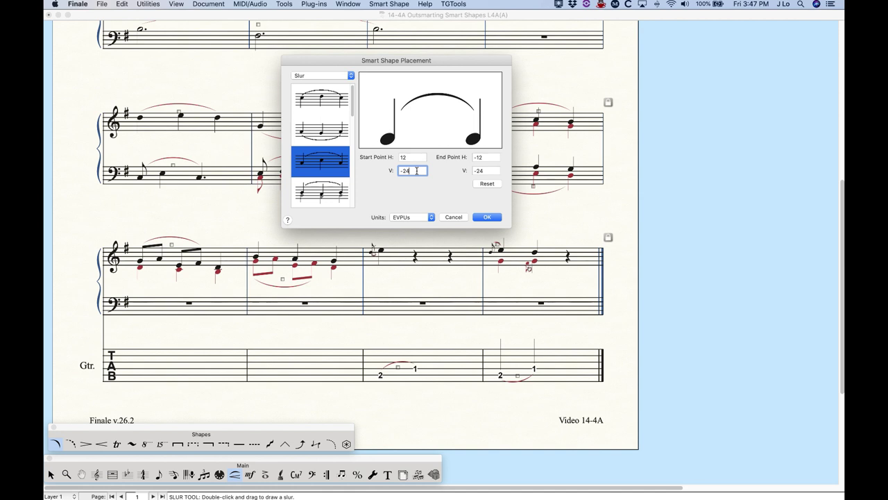
# Try a vertical start point offset of 24 EVPUs on the stem-side slur, and set it back to -24
pyautogui.moveTo(415, 170); pyautogui.dragTo(390, 168)
pyautogui.write('24')
pyautogui.press('Tab')
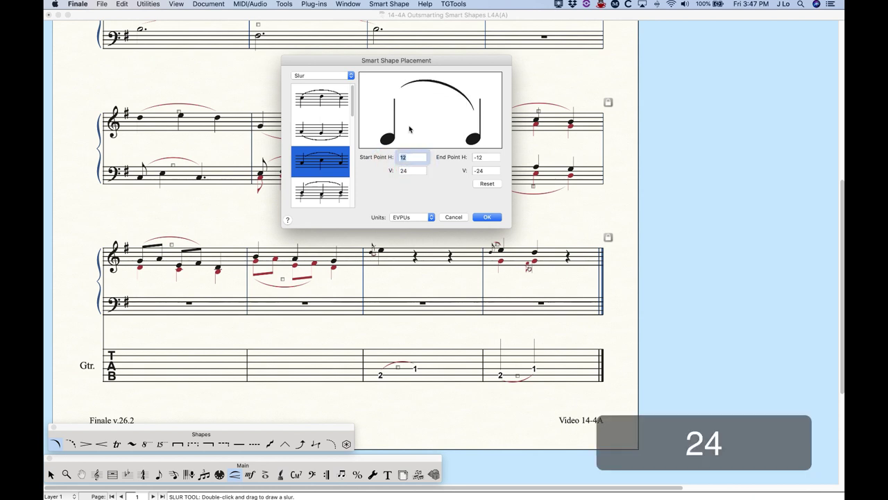
pyautogui.moveTo(415, 170); pyautogui.dragTo(382, 171)
pyautogui.write('-24')
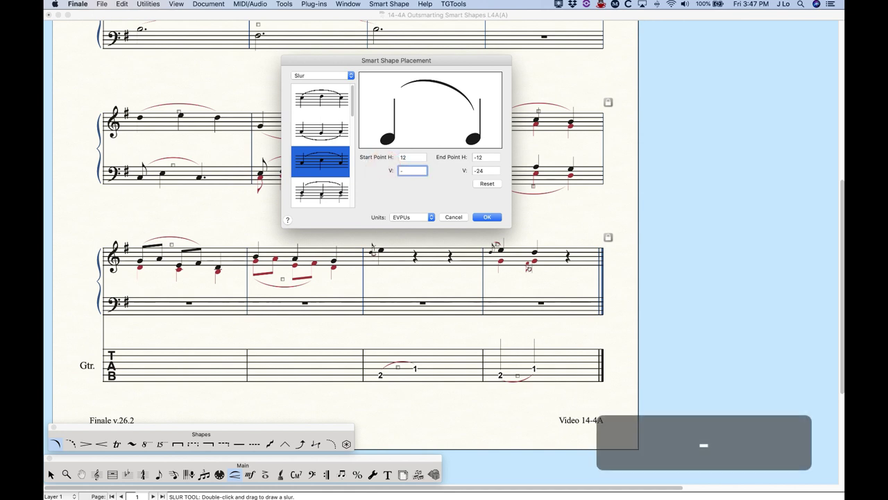
pyautogui.doubleClick(416, 157)
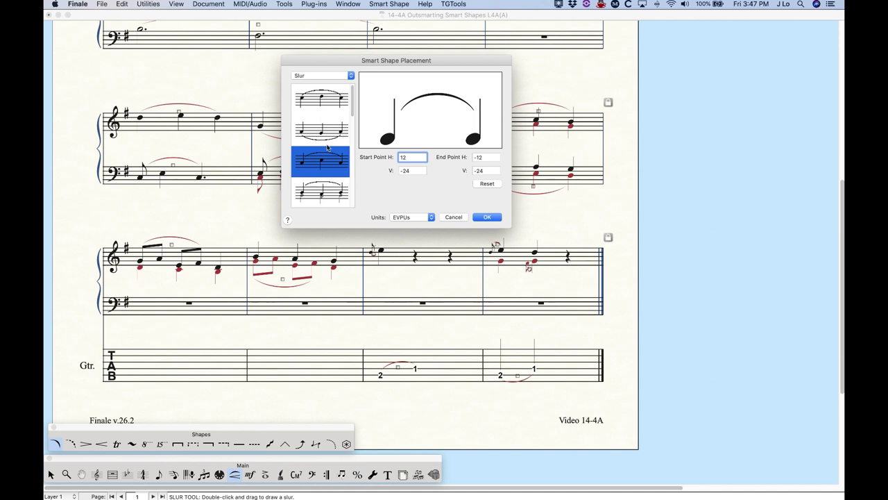
# Compare the start and end point offsets of the notehead-side and stem-side slurs, both above and below the notes
pyautogui.click(327, 104)
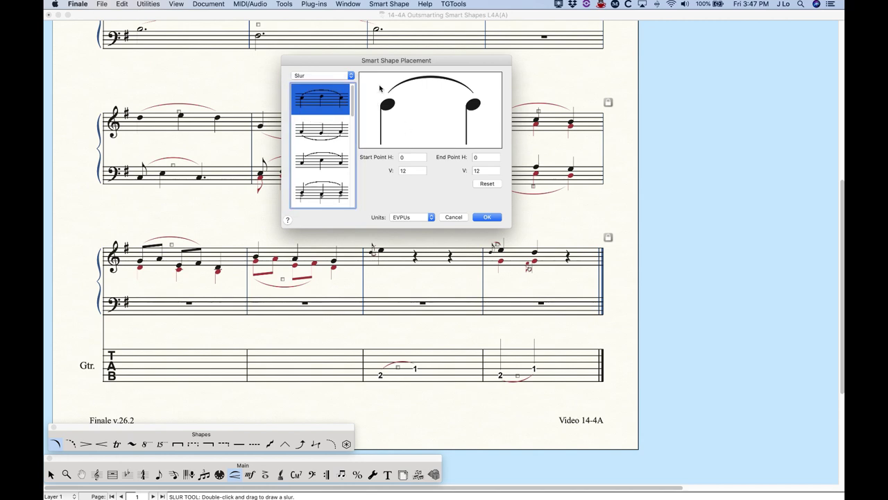
pyautogui.click(303, 133)
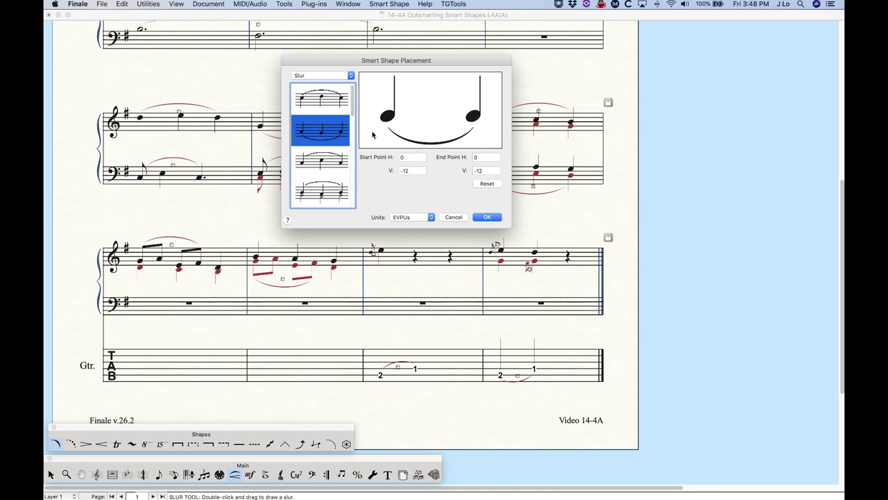
pyautogui.click(321, 98)
pyautogui.click(321, 132)
pyautogui.click(328, 159)
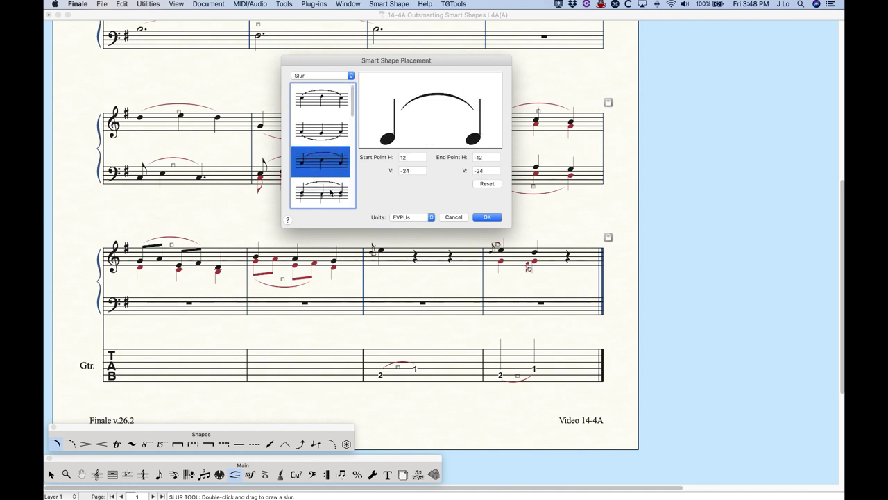
pyautogui.scroll(-3, 331, 193)
pyautogui.scroll(2, 331, 193)
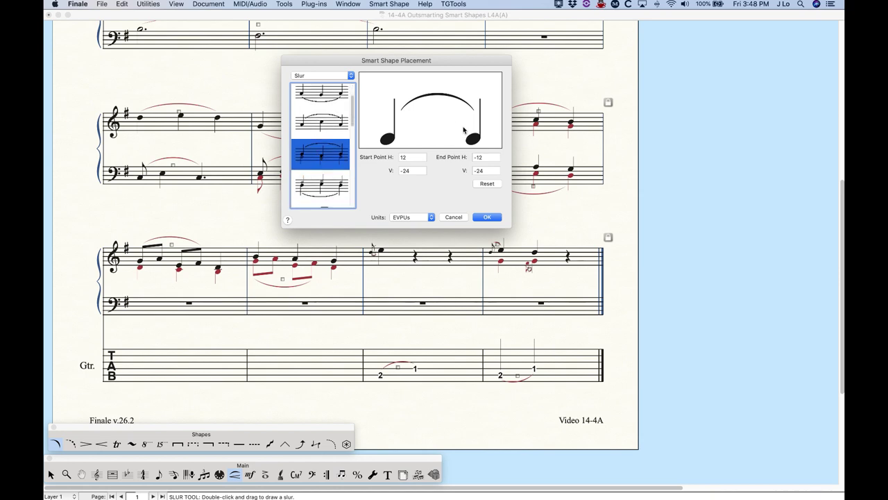
pyautogui.scroll(-1, 321, 133)
pyautogui.scroll(1, 321, 132)
pyautogui.scroll(-1, 322, 135)
pyautogui.click(326, 158)
pyautogui.click(321, 189)
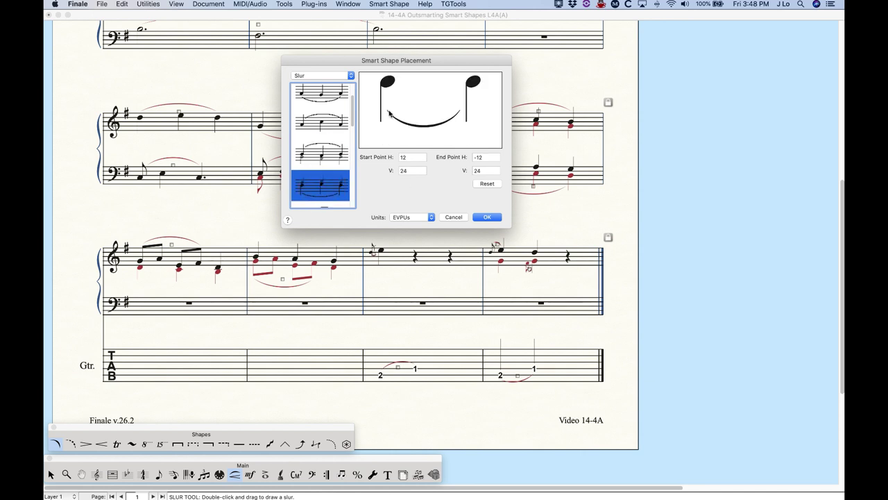
# Examine the start point offsets of the stem-side slur above that begins on a flagged, stem-up note
pyautogui.scroll(-1, 310, 186)
pyautogui.scroll(-2, 310, 186)
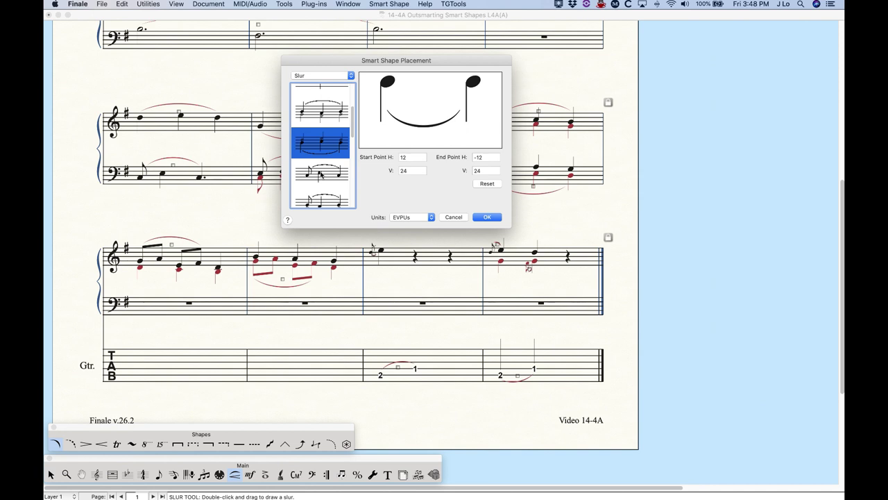
pyautogui.click(320, 175)
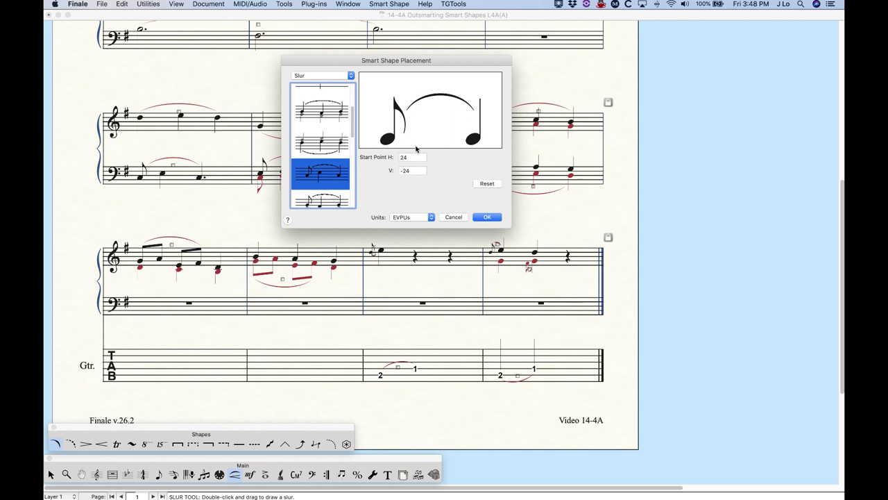
pyautogui.doubleClick(401, 156)
pyautogui.click(417, 158)
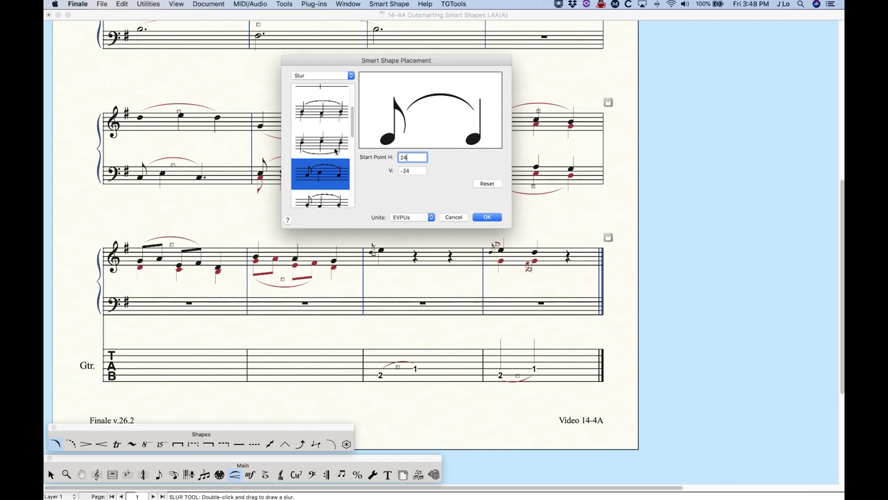
# Try a vertical end point offset of 24 EVPUs on the stem-side slur above, compare the flagged-note slur, and reset the placement
pyautogui.scroll(1, 336, 151)
pyautogui.click(326, 103)
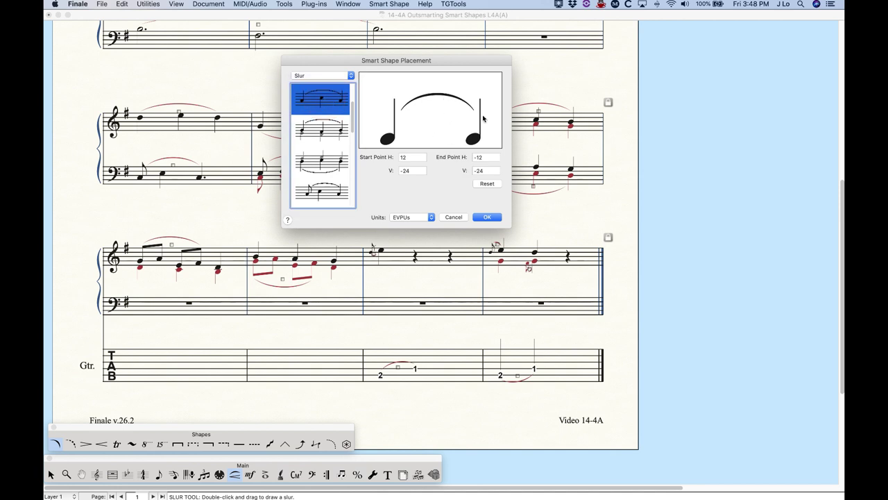
pyautogui.doubleClick(489, 171)
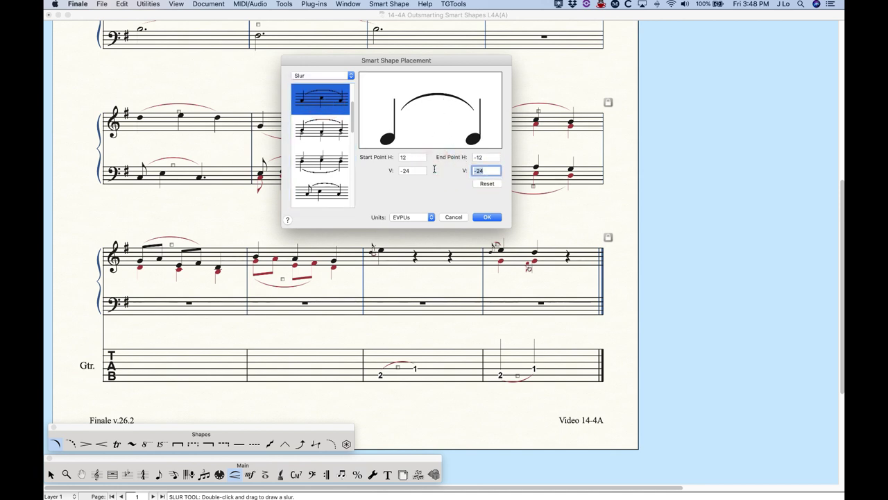
pyautogui.write('24')
pyautogui.click(486, 157)
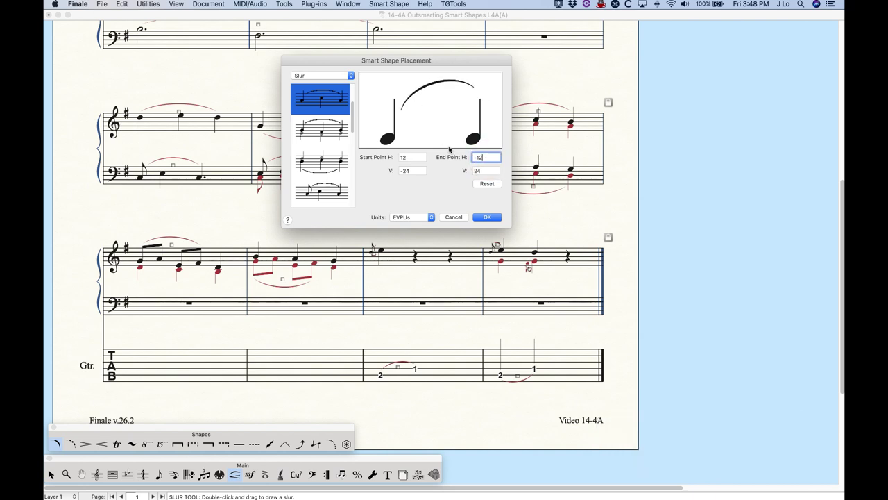
pyautogui.click(329, 194)
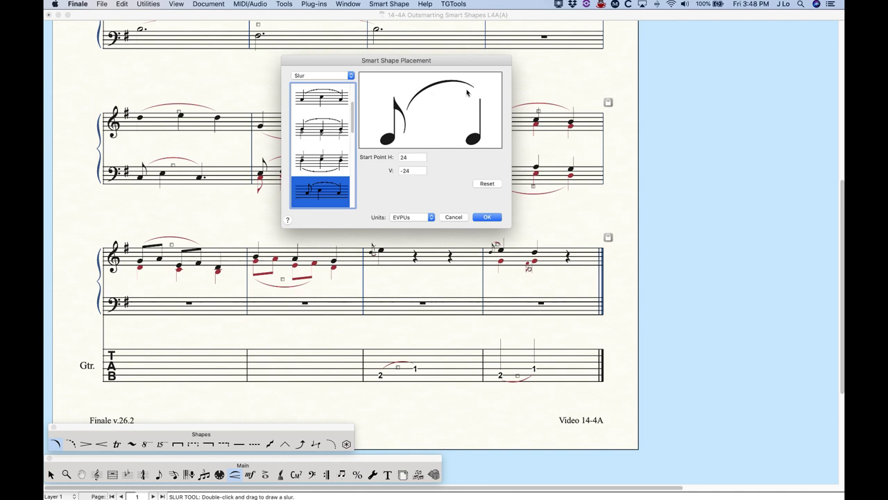
pyautogui.click(336, 99)
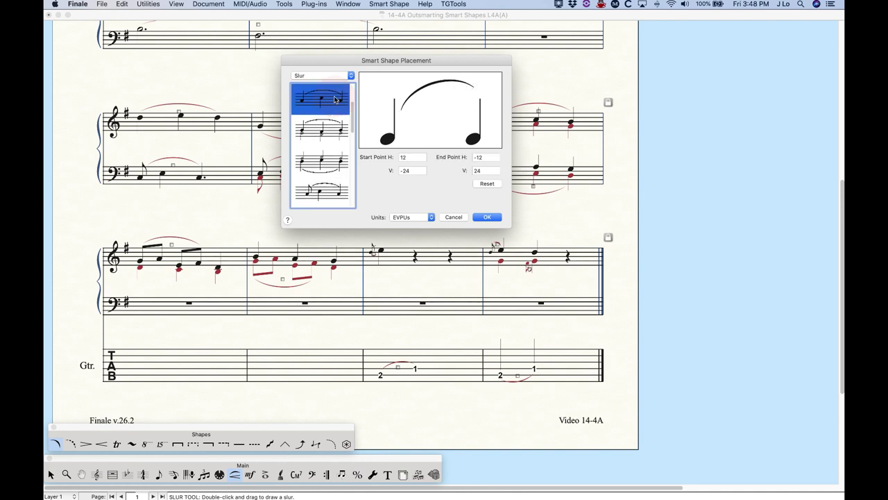
pyautogui.click(487, 184)
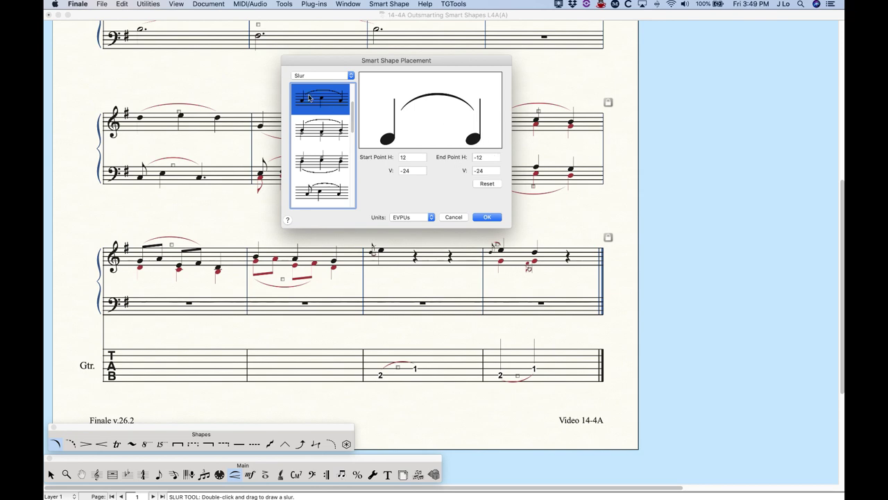
# Examine the start offsets of the flagged-note slurs above and below, and the endpoint offsets of the slur over beamed notes
pyautogui.click(331, 193)
pyautogui.scroll(-1, 325, 182)
pyautogui.scroll(-3, 325, 182)
pyautogui.click(326, 182)
pyautogui.scroll(-2, 325, 182)
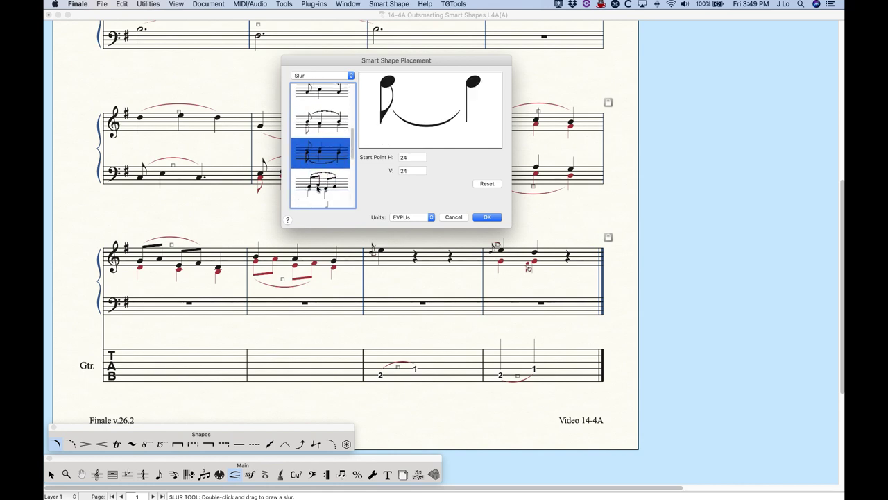
pyautogui.scroll(-2, 318, 188)
pyautogui.click(325, 115)
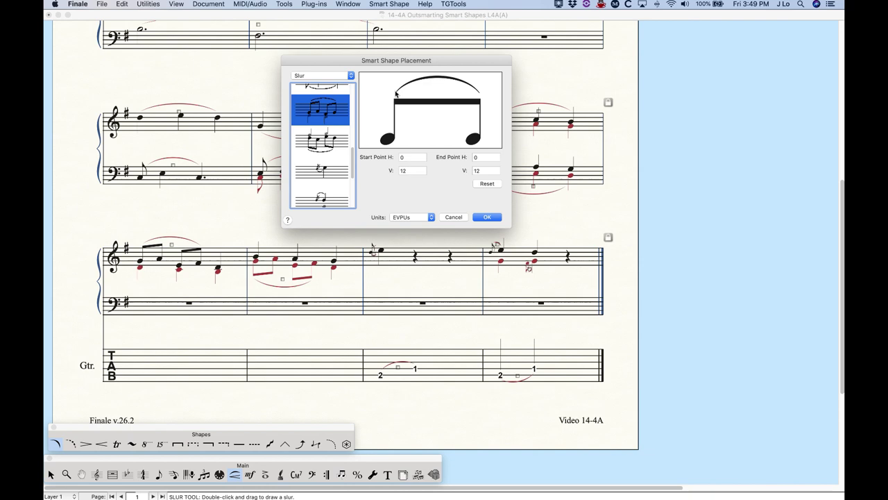
pyautogui.click(412, 158)
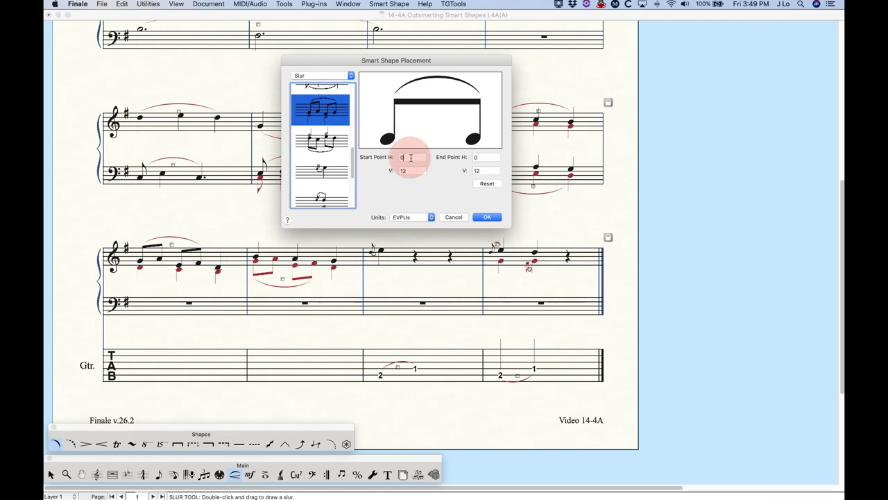
pyautogui.click(490, 158)
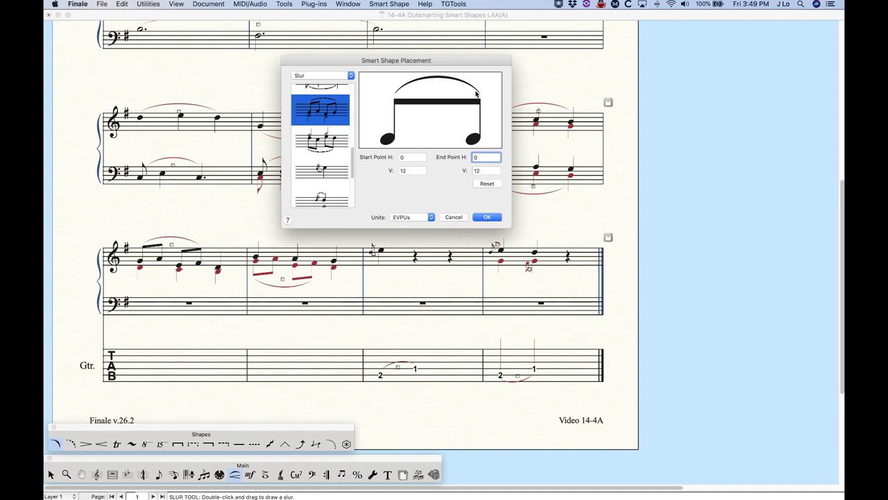
# Examine the endpoint offsets of the slur below beamed notes and of the three grace-note slur placements
pyautogui.click(327, 142)
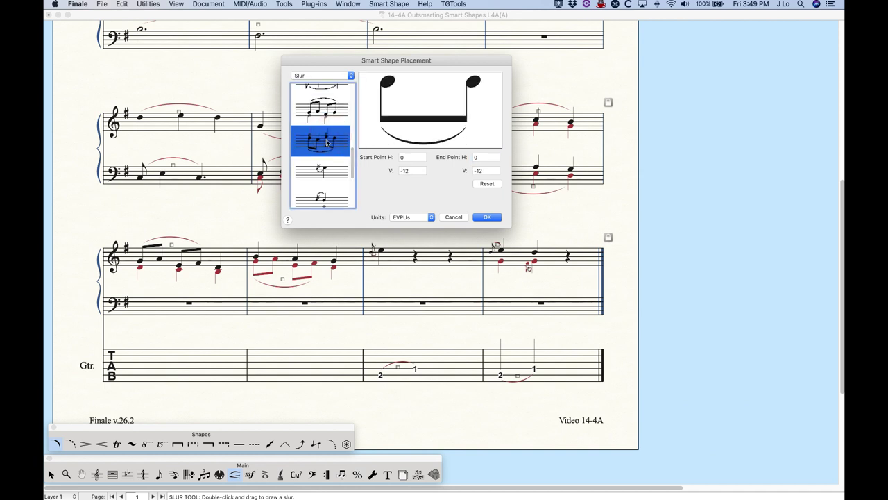
pyautogui.scroll(-2, 327, 142)
pyautogui.click(327, 147)
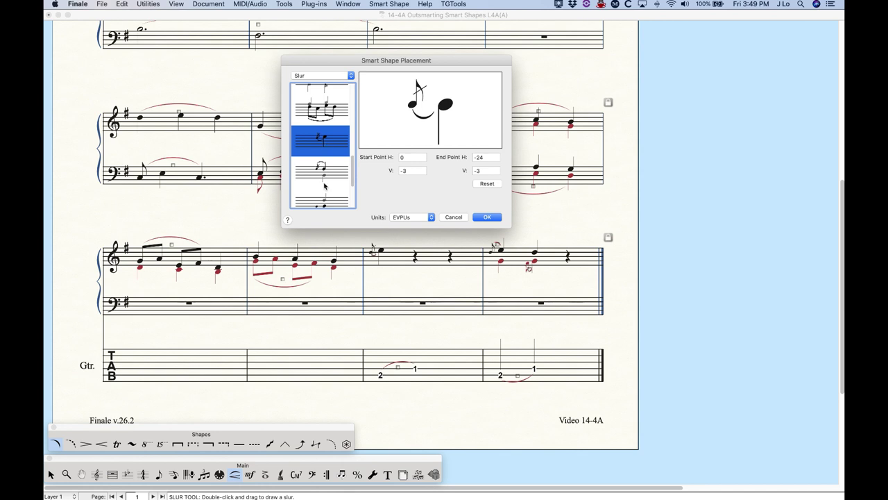
pyautogui.click(326, 175)
pyautogui.scroll(-1, 328, 179)
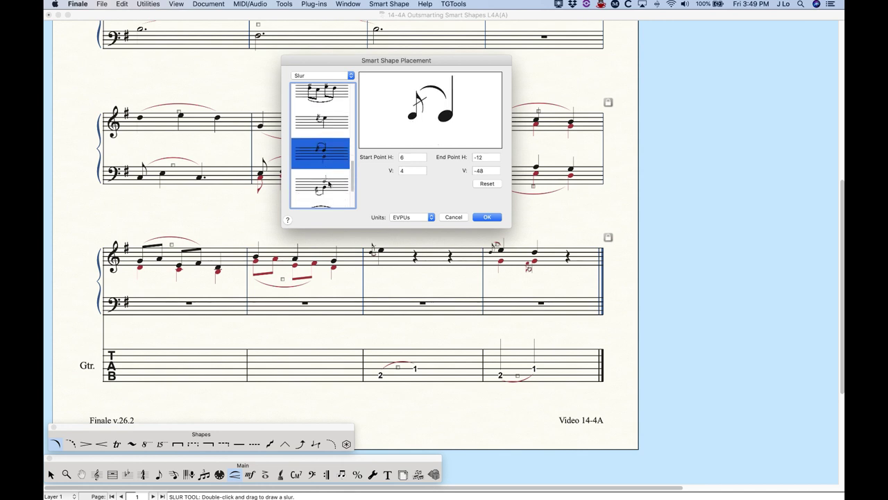
pyautogui.click(329, 184)
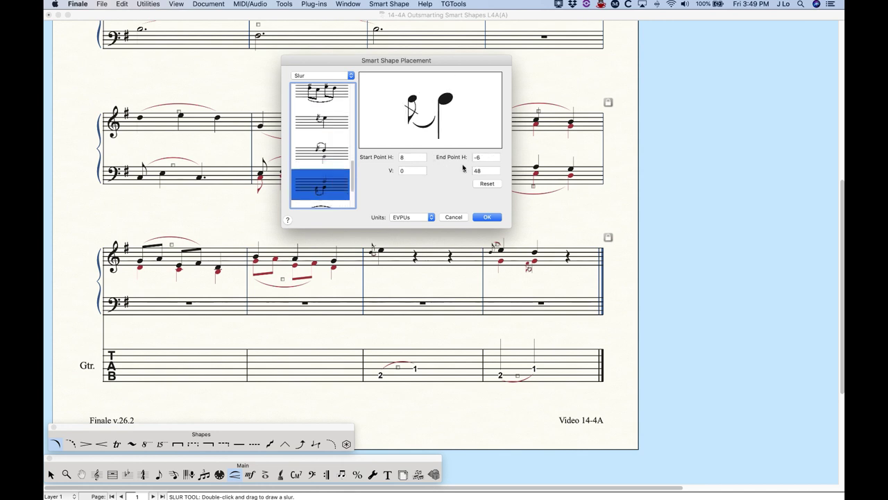
# Try vertical start and end point offsets of 10 EVPUs on the notehead-side slur above, and reset the placement
pyautogui.scroll(3, 322, 172)
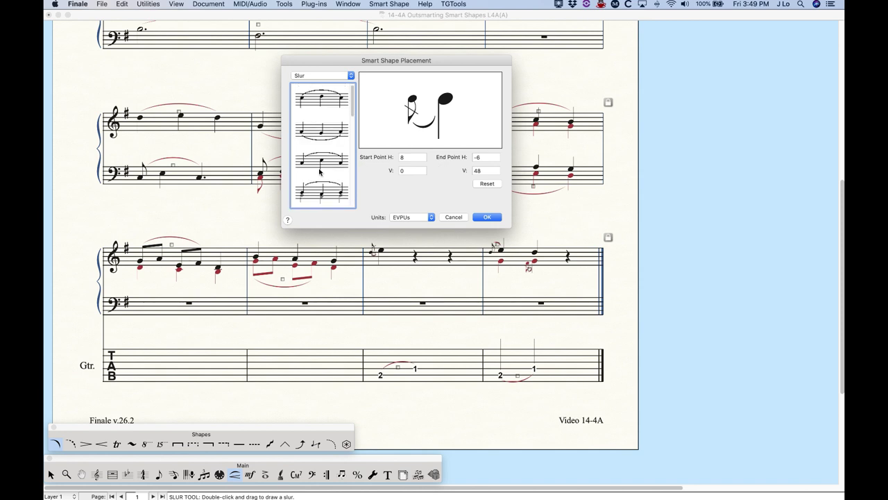
pyautogui.click(323, 113)
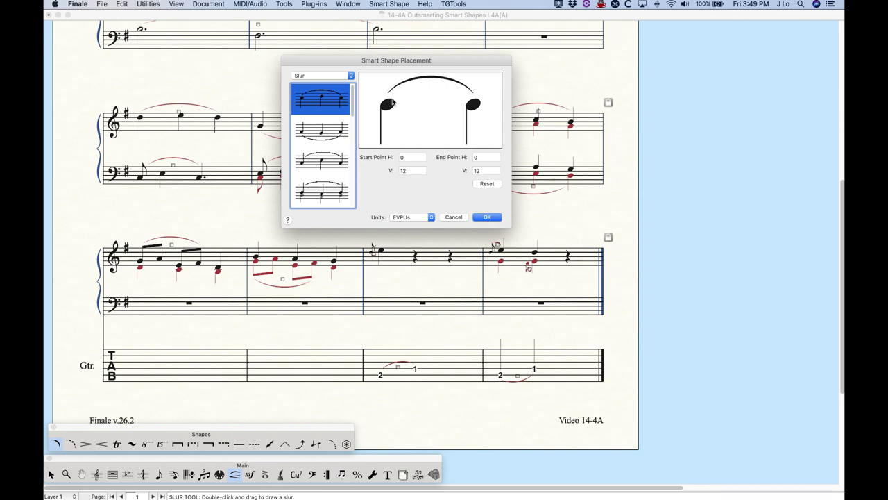
pyautogui.doubleClick(415, 171)
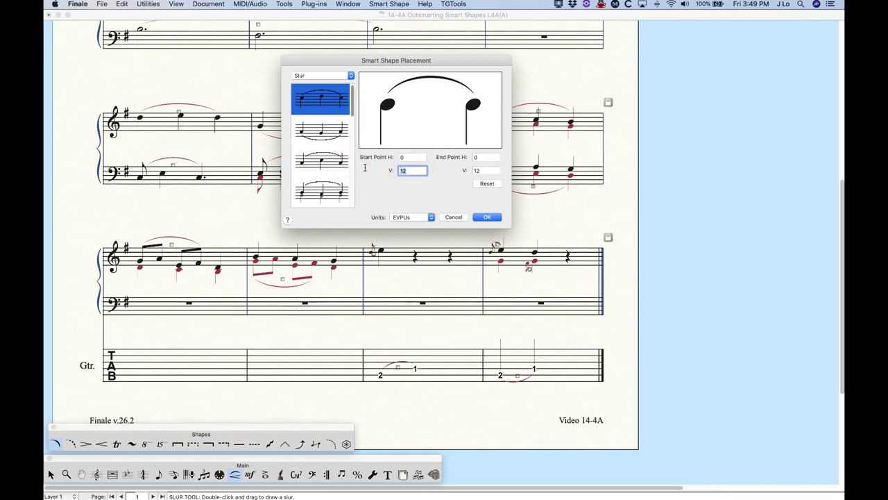
pyautogui.write('10')
pyautogui.doubleClick(486, 170)
pyautogui.write('10')
pyautogui.press('Tab')
pyautogui.click(487, 184)
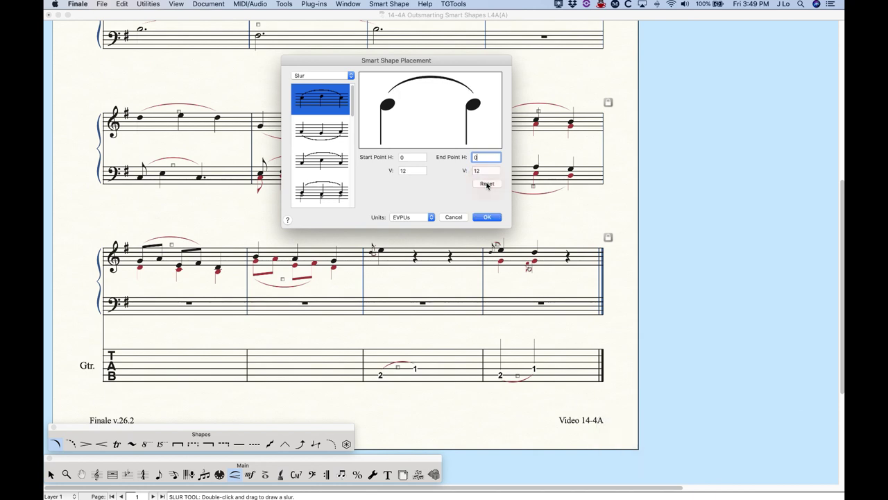
# Examine the endpoint offsets of the tablature slurs above and below the numbers, and close the placement settings
pyautogui.scroll(-5, 320, 171)
pyautogui.scroll(-6, 320, 171)
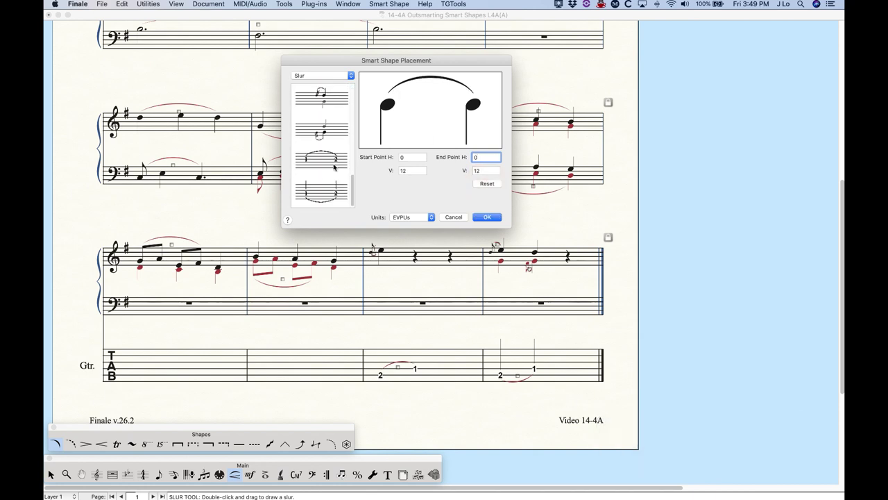
pyautogui.click(320, 164)
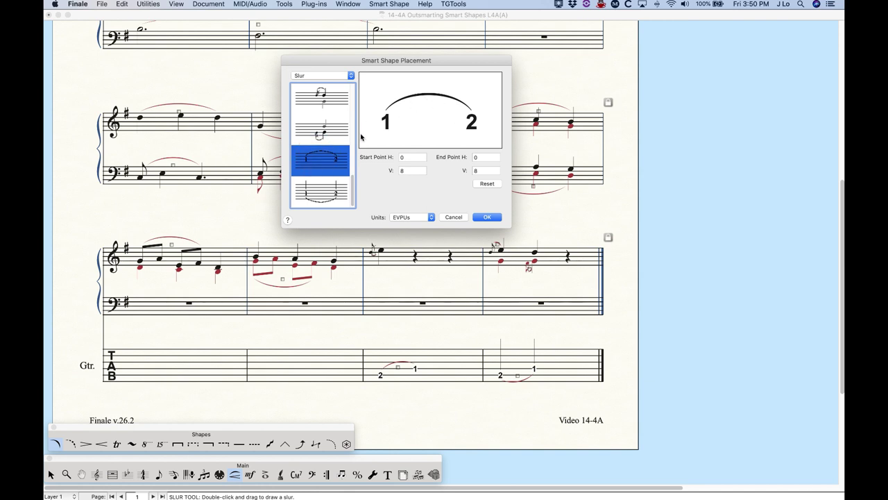
pyautogui.click(320, 193)
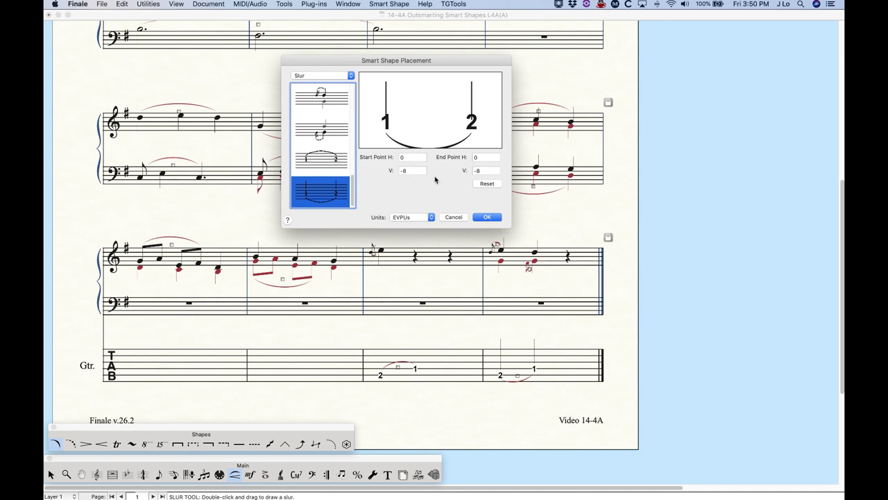
pyautogui.click(488, 217)
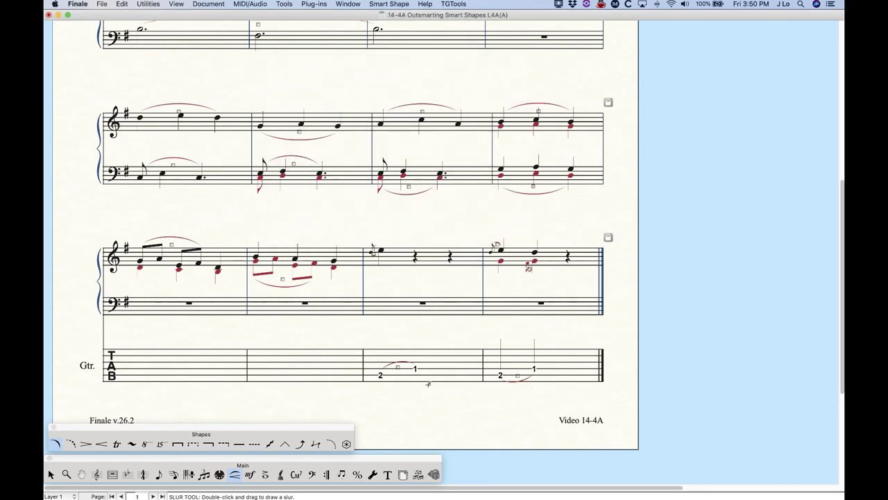
# Flip the tablature slur in the last system's third measure so it curves below the numbers
pyautogui.scroll(-3, 447, 384)
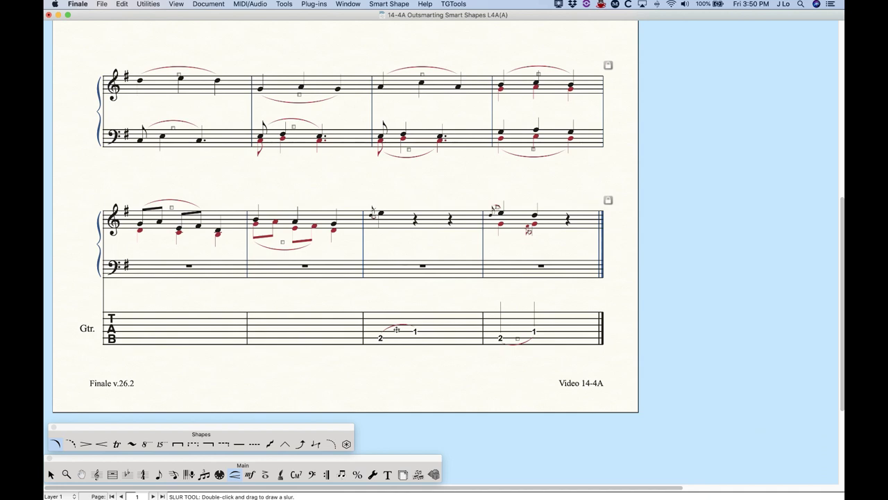
pyautogui.click(396, 329)
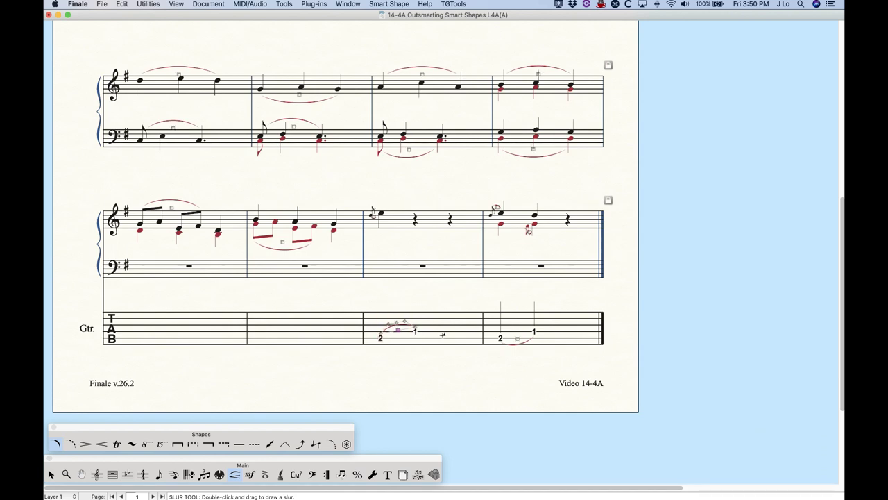
pyautogui.press('f')
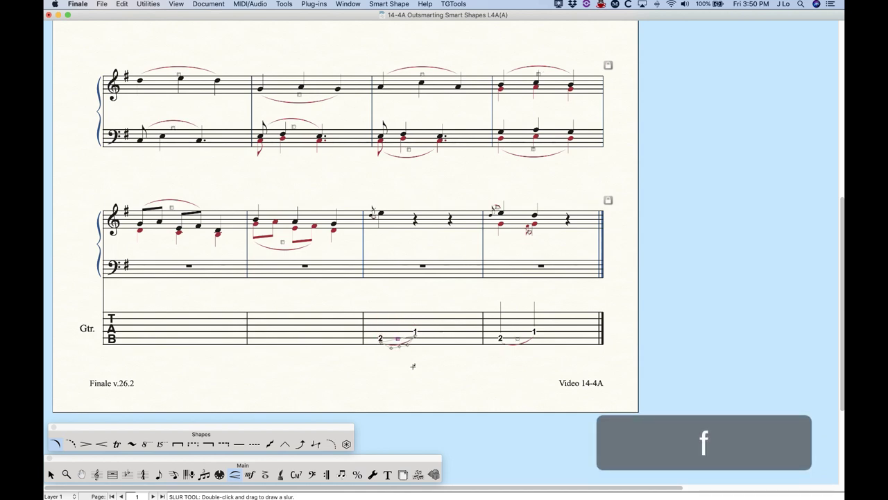
# Compare the Smart Shape Placement offsets of the tablature slurs below and above the numbers, and close the settings
pyautogui.click(388, 4)
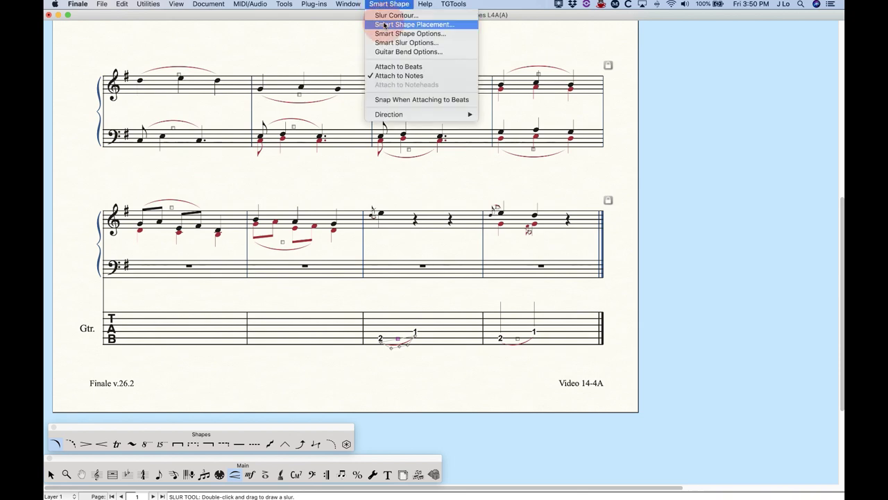
pyautogui.click(386, 26)
pyautogui.click(380, 226)
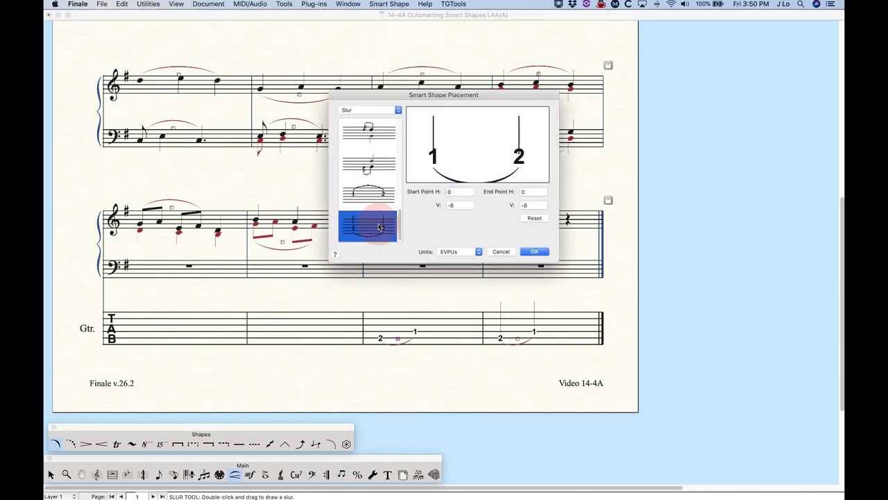
pyautogui.click(373, 193)
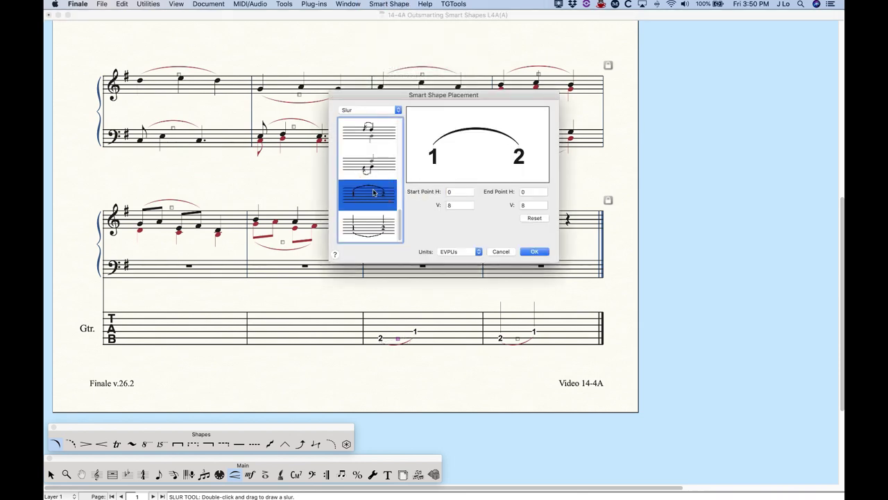
pyautogui.click(374, 220)
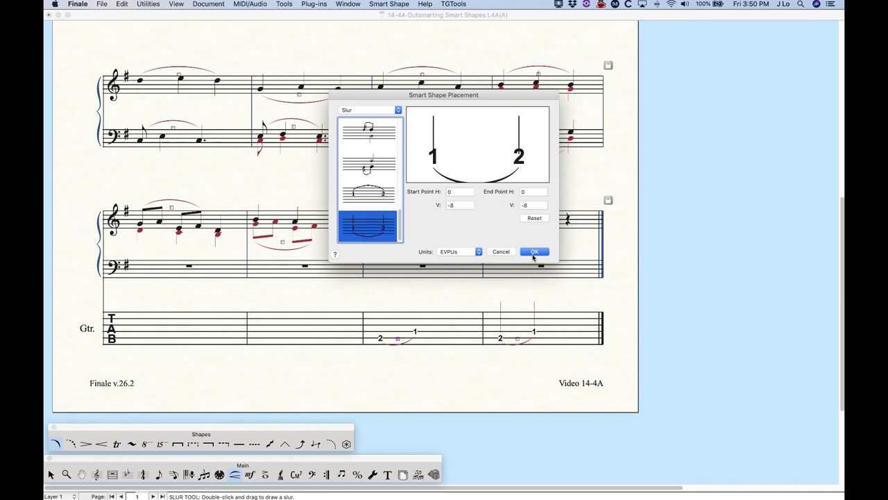
pyautogui.click(534, 252)
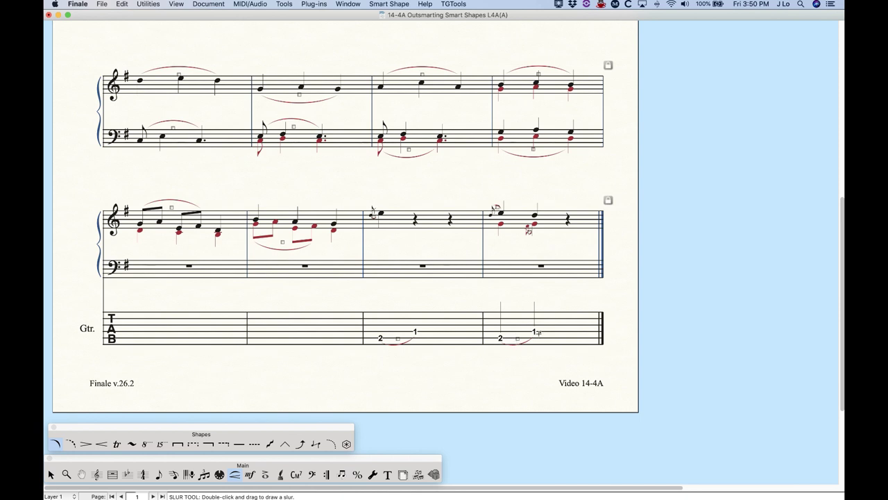
# Flip the last-measure tablature slur to the stem side and examine the stem-side slur placement above the notes
pyautogui.click(517, 338)
pyautogui.press('f')
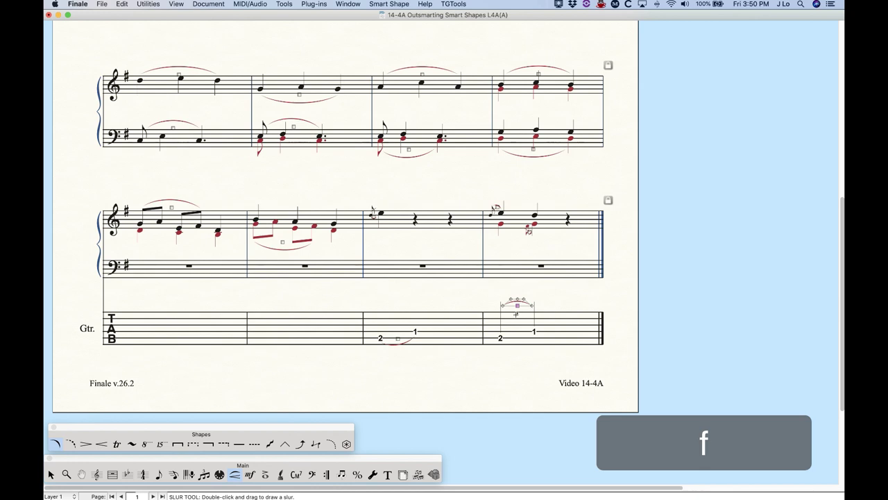
pyautogui.click(390, 3)
pyautogui.click(392, 25)
pyautogui.scroll(3, 366, 212)
pyautogui.click(370, 197)
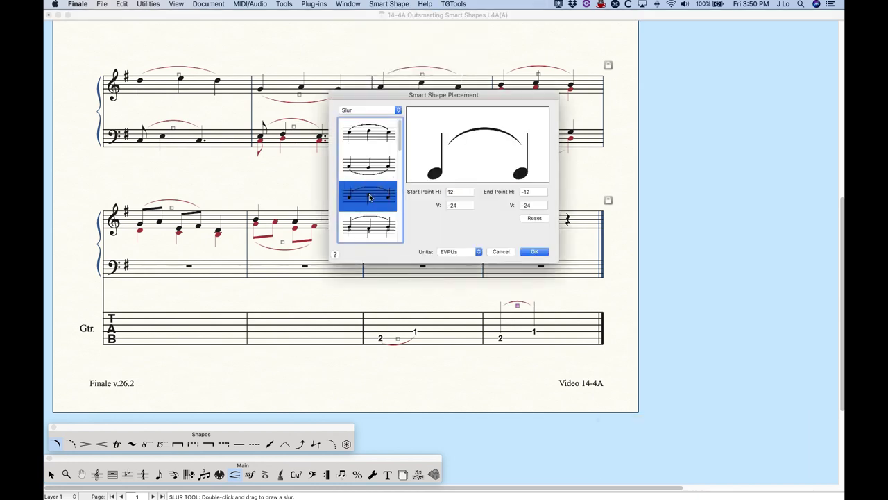
pyautogui.click(502, 252)
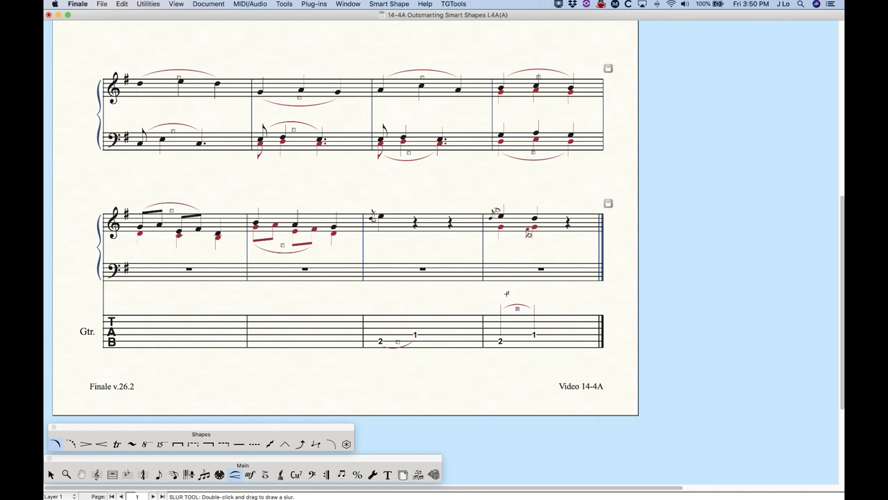
# Flip both tablature slurs back, the third-measure one above the numbers and the last-measure one below
pyautogui.press('f')
pyautogui.press('f')
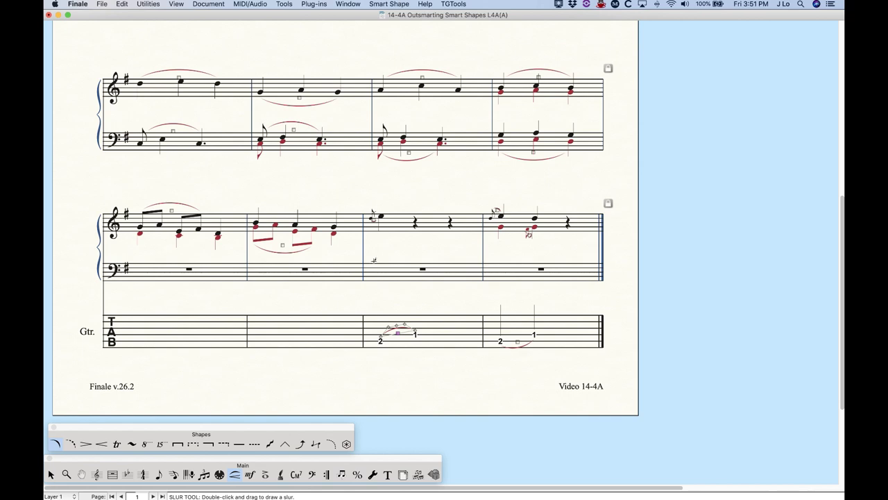
pyautogui.click(389, 4)
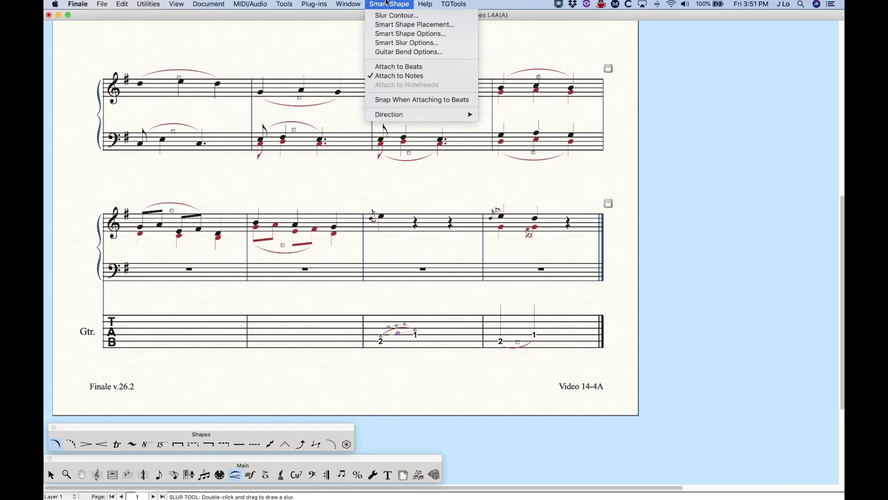
pyautogui.click(387, 5)
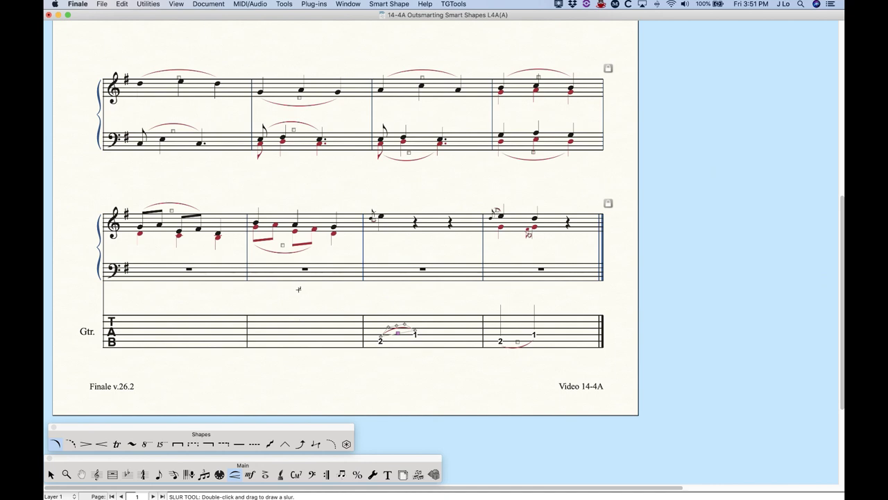
# Manually reshape the slur over the first system's third and fourth measures by moving its curve handles and start point
pyautogui.scroll(10, 298, 289)
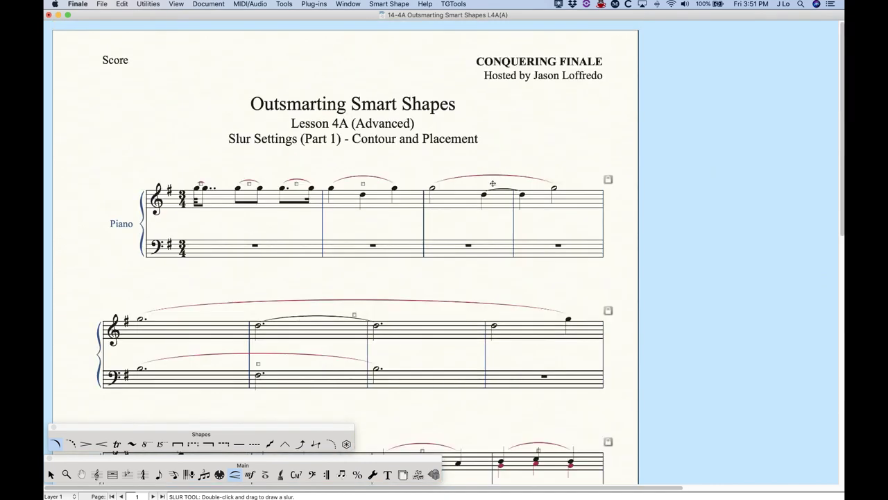
pyautogui.click(526, 171)
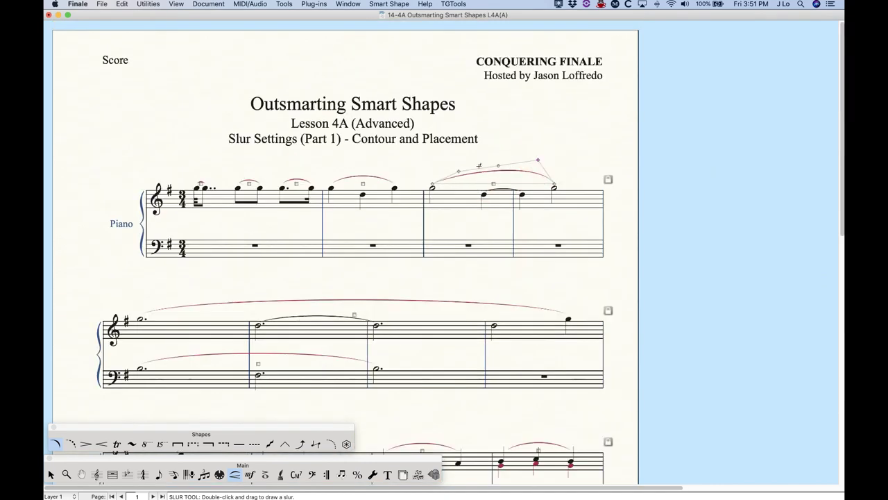
pyautogui.click(458, 168)
pyautogui.click(431, 179)
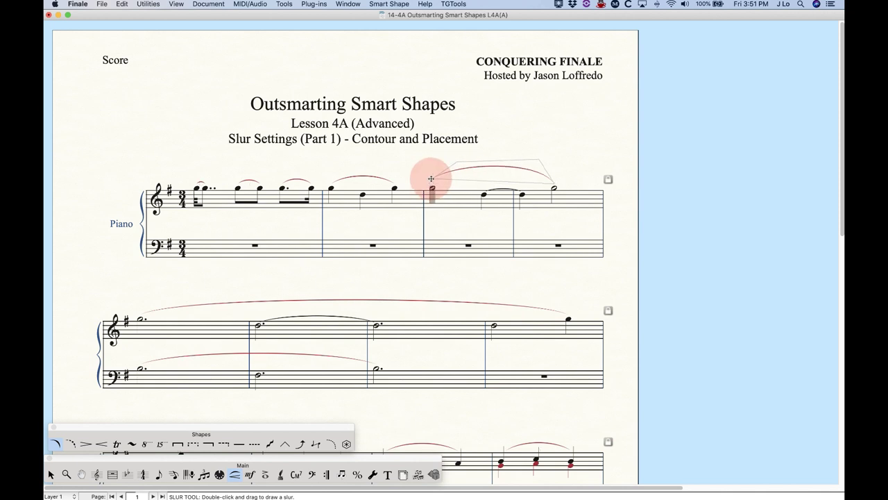
pyautogui.click(454, 217)
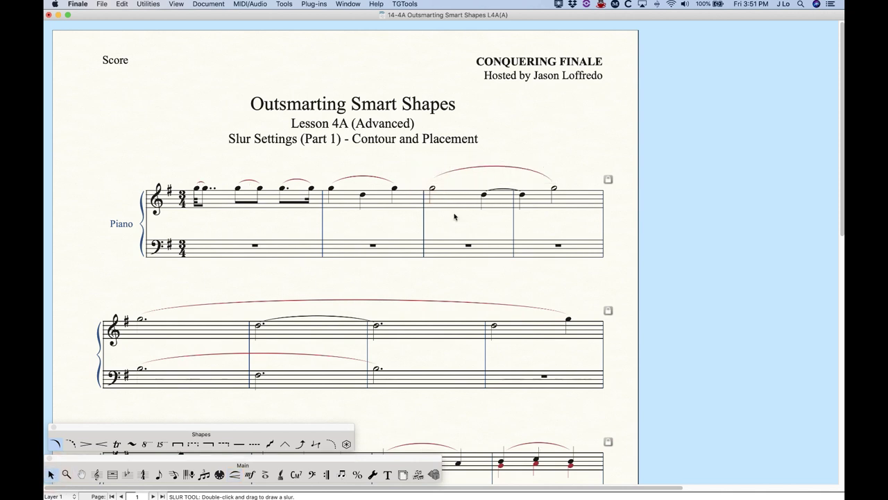
pyautogui.press('Escape')
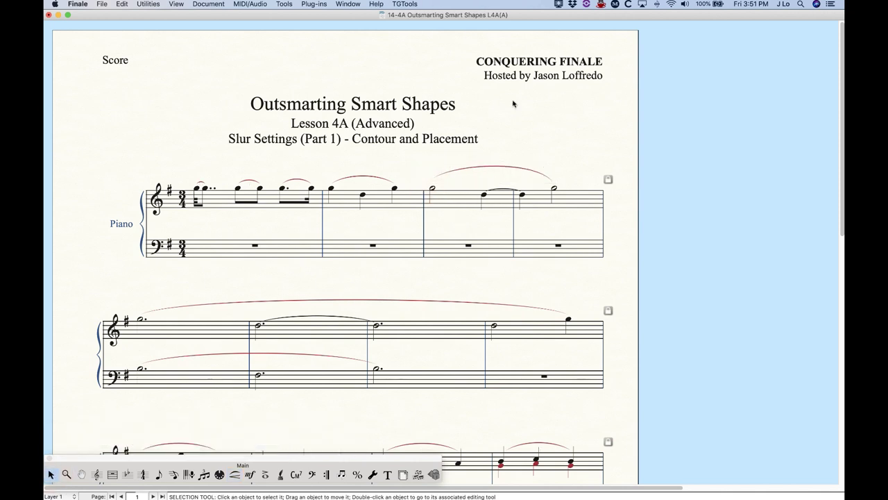
# Remove the manual slur adjustments from the slur over the first system's third and fourth measures
pyautogui.click(234, 476)
pyautogui.click(390, 4)
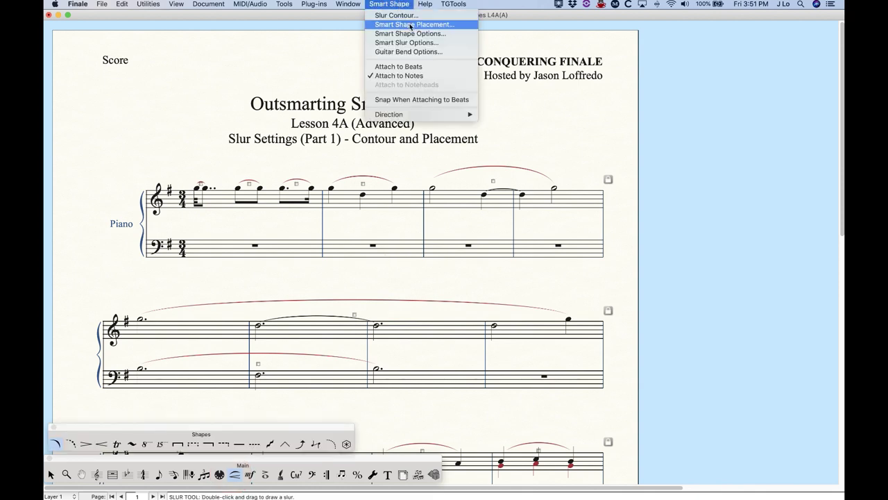
pyautogui.click(403, 3)
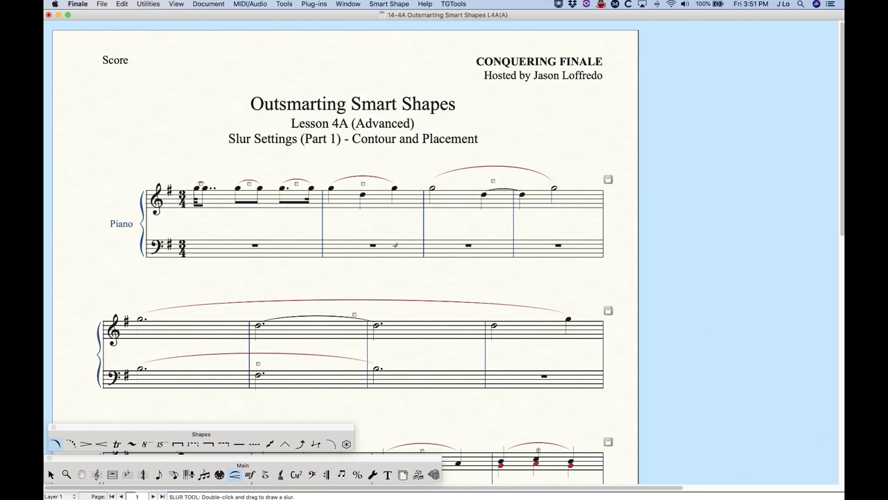
pyautogui.rightClick(492, 181)
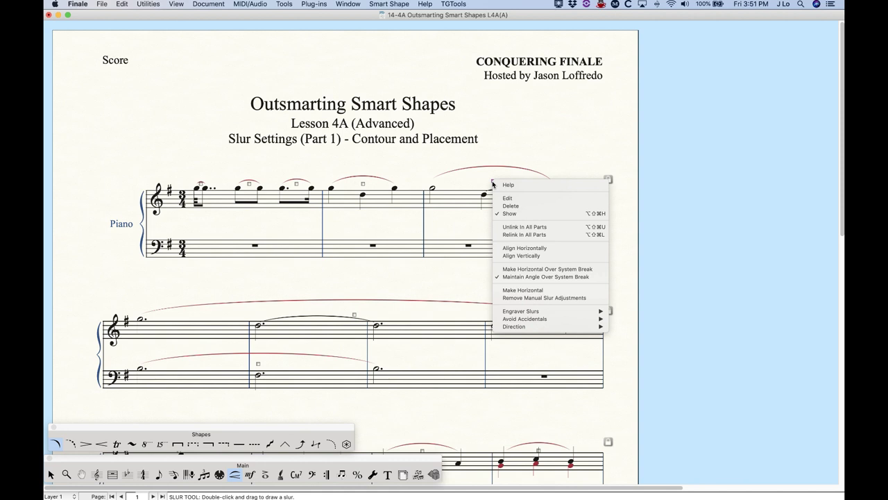
pyautogui.click(563, 297)
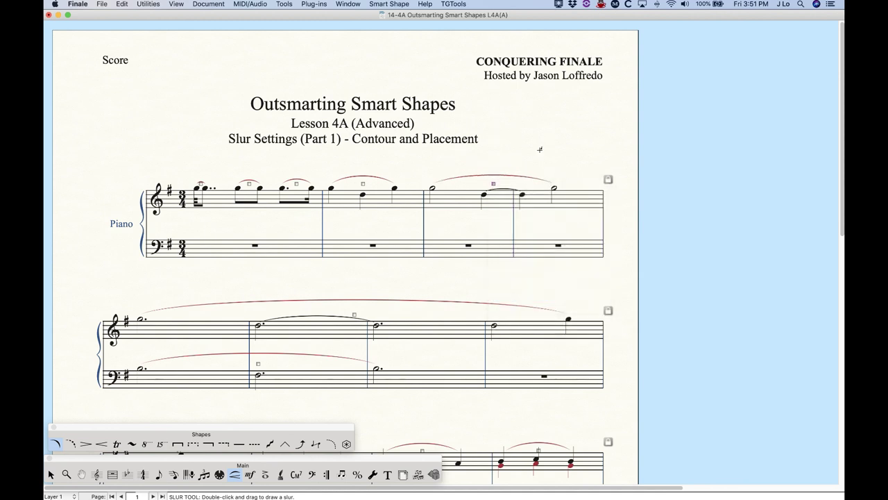
pyautogui.click(389, 4)
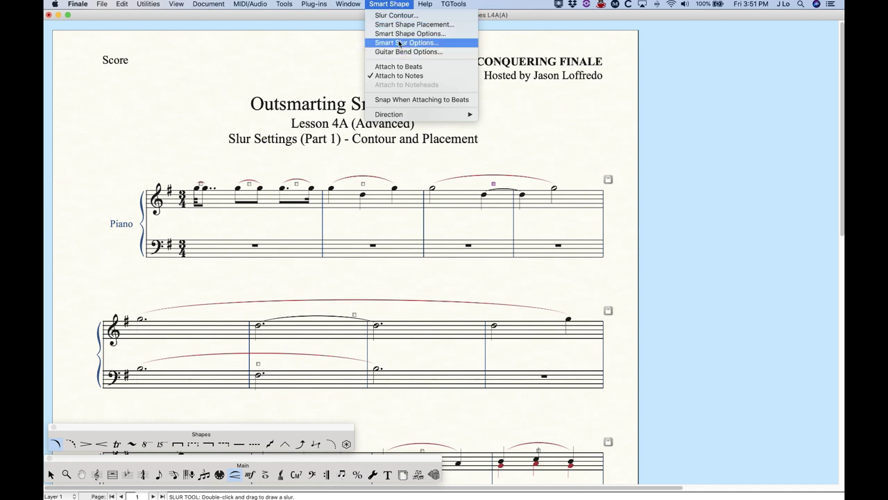
pyautogui.click(384, 3)
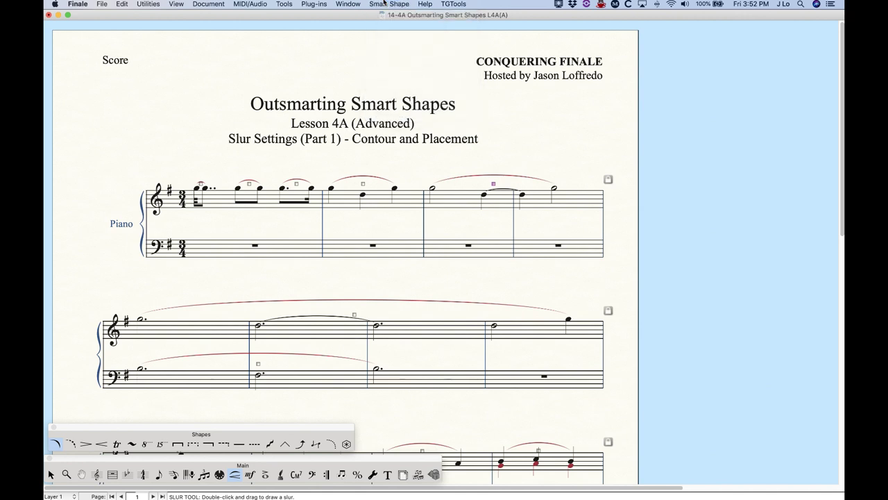
pyautogui.click(384, 3)
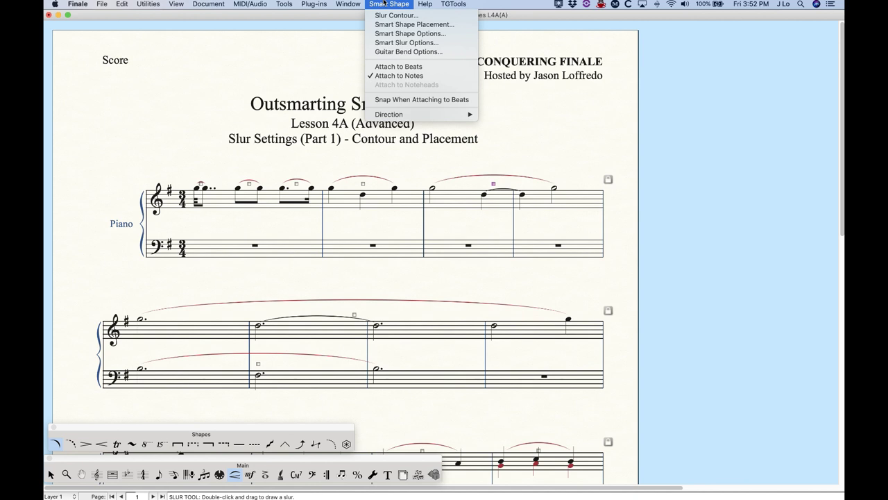
pyautogui.click(384, 3)
pyautogui.rightClick(493, 184)
pyautogui.click(511, 145)
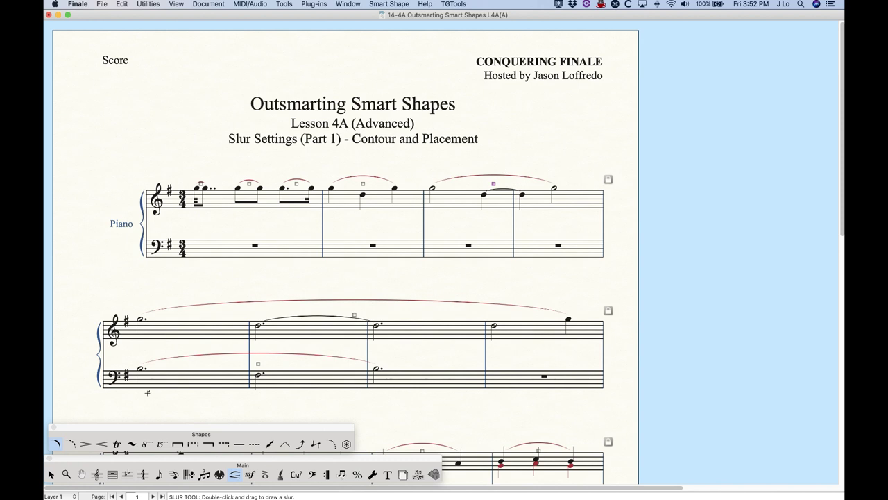
pyautogui.click(395, 4)
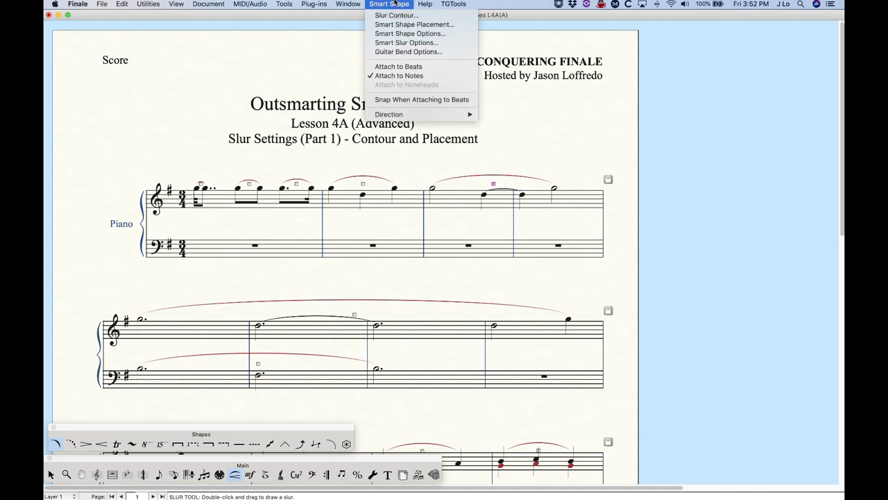
pyautogui.click(395, 3)
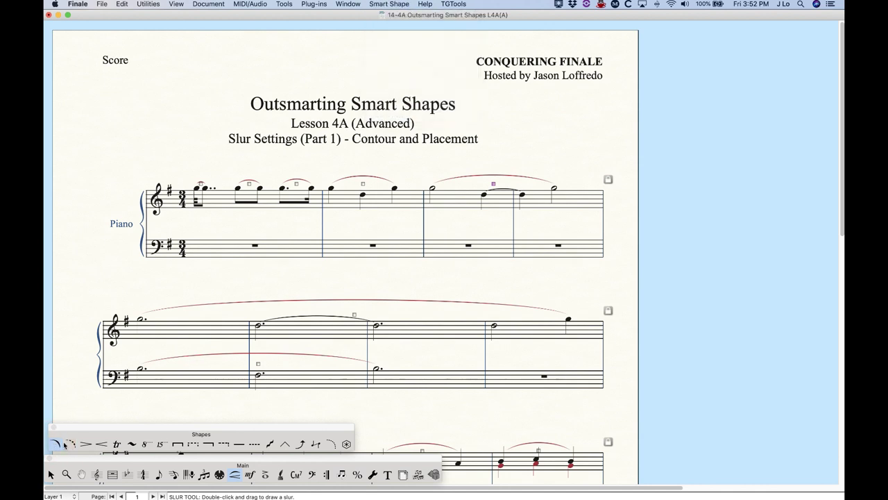
# Try the Dashed Slur and Dashed Curve tools and return to the Slur tool
pyautogui.click(72, 445)
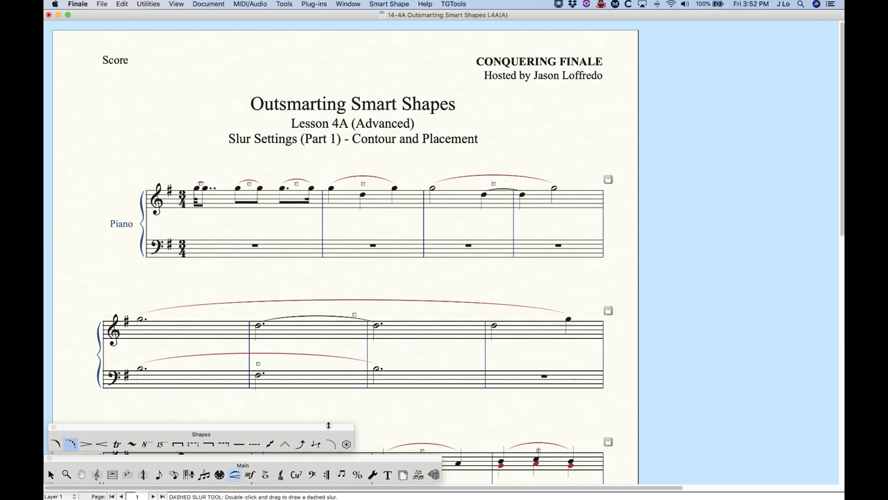
pyautogui.click(331, 446)
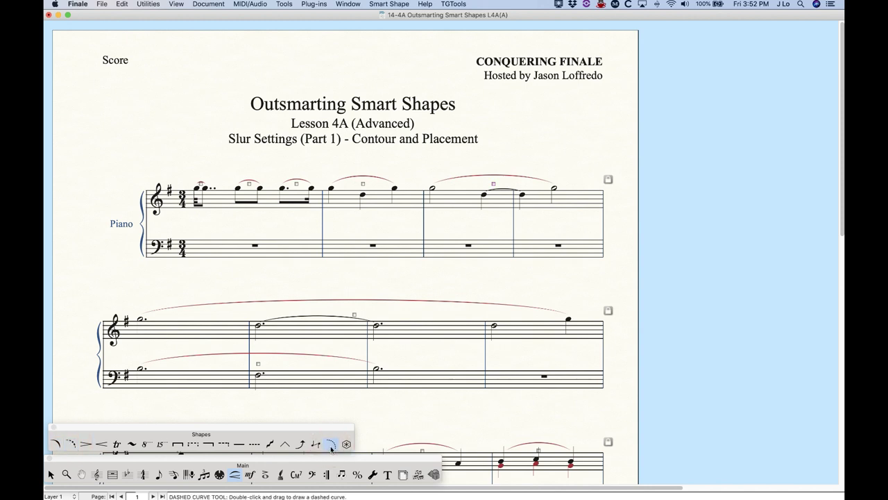
pyautogui.click(55, 445)
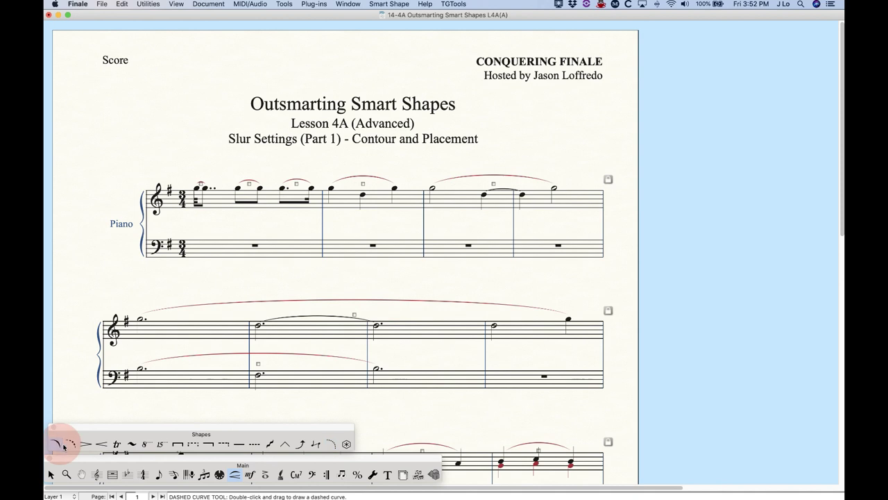
# Review the first slur entry and the shape type choices in the Smart Shape Placement settings, and close the settings
pyautogui.click(385, 4)
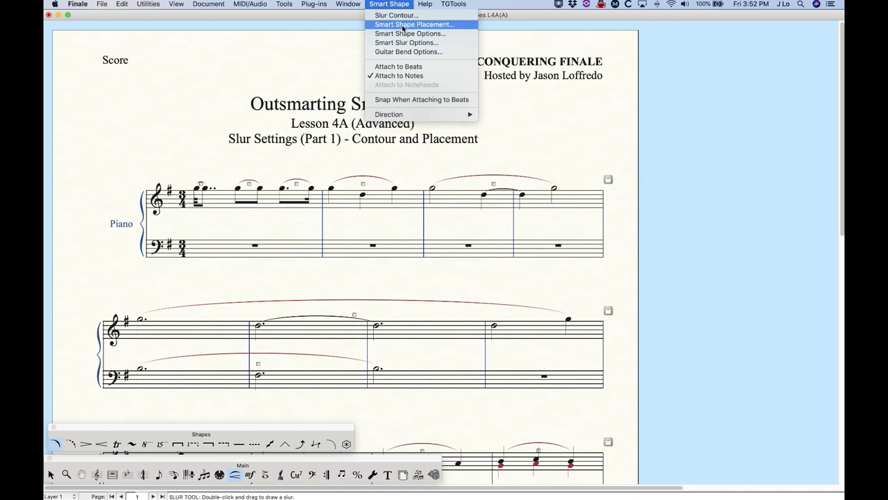
pyautogui.click(405, 24)
pyautogui.click(368, 132)
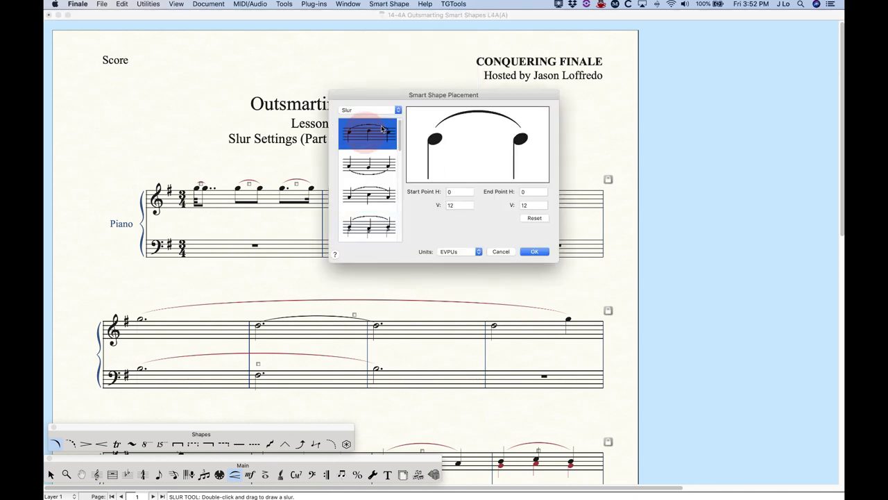
pyautogui.click(375, 109)
pyautogui.click(375, 103)
pyautogui.click(533, 251)
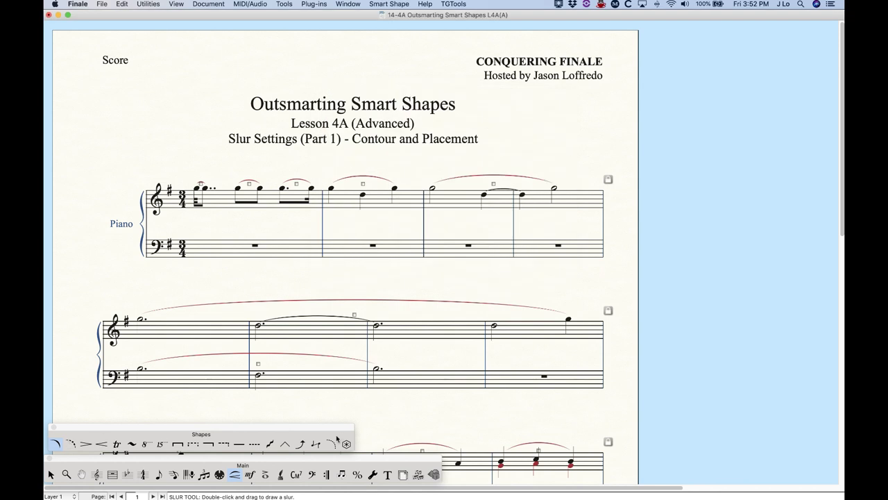
# Draw a bend hat from the half note to the quarter note in the second system's last treble measure
pyautogui.click(285, 445)
pyautogui.scroll(-3, 536, 361)
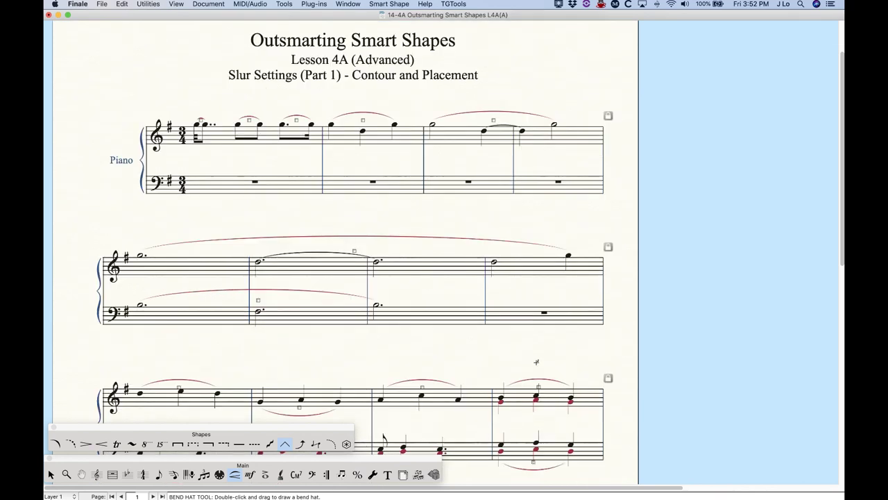
pyautogui.doubleClick(493, 261)
pyautogui.moveTo(494, 261); pyautogui.dragTo(569, 254)
# Examine the bend hat's shape and endpoints close up in the second system's last measure, and leave the Smart Shape tool
pyautogui.press('super+equal')
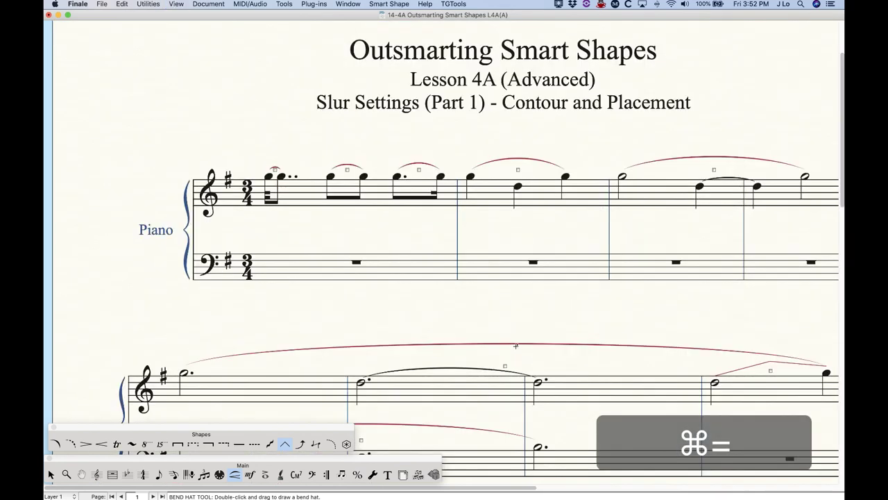
pyautogui.scroll(-1, 516, 345)
pyautogui.hscroll(10, 516, 345)
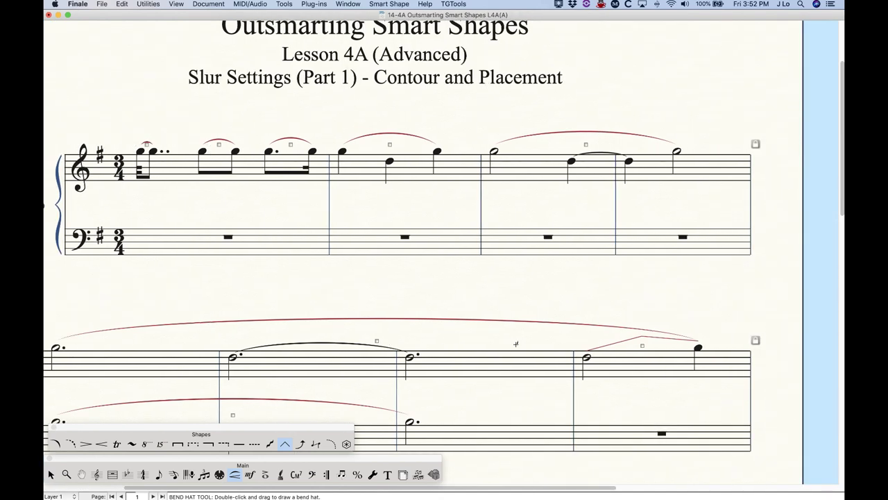
pyautogui.hscroll(6, 516, 345)
pyautogui.scroll(-4, 516, 345)
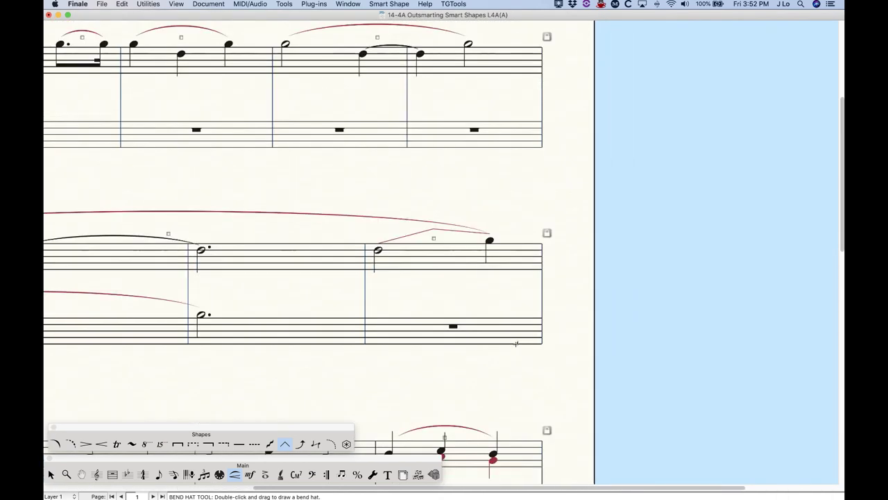
pyautogui.press('super+equal')
pyautogui.press('super+equal')
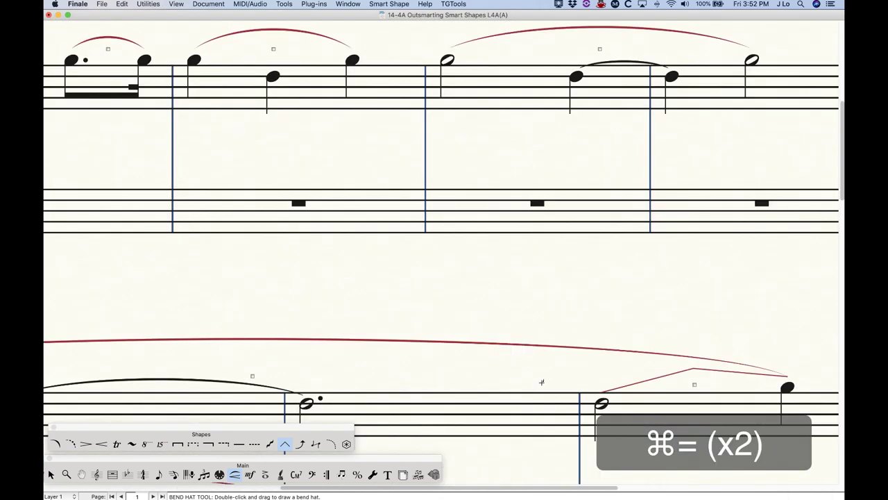
pyautogui.hscroll(12, 541, 382)
pyautogui.scroll(-4, 495, 310)
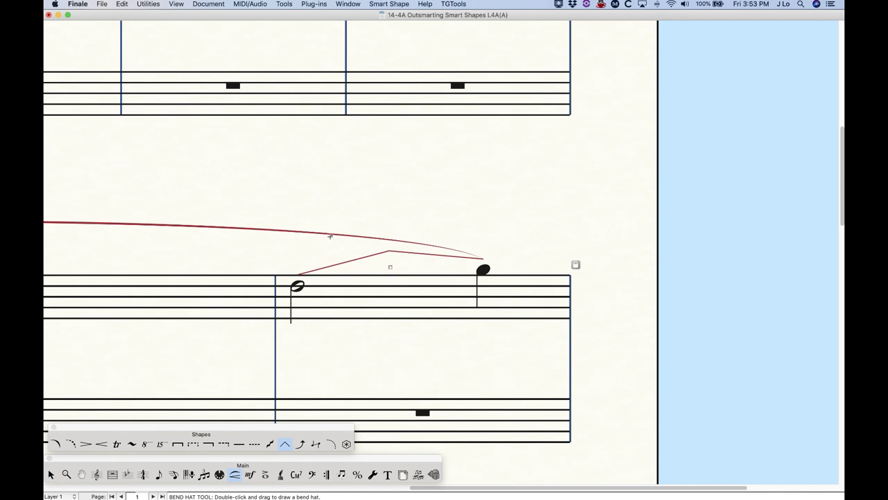
pyautogui.press('super+minus')
pyautogui.press('super+minus')
pyautogui.press('super+minus')
pyautogui.press('super+minus')
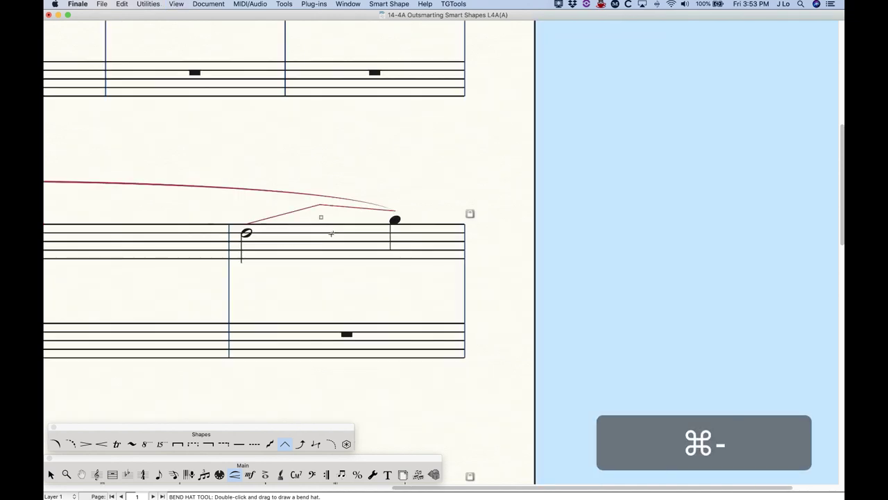
pyautogui.press('super+minus')
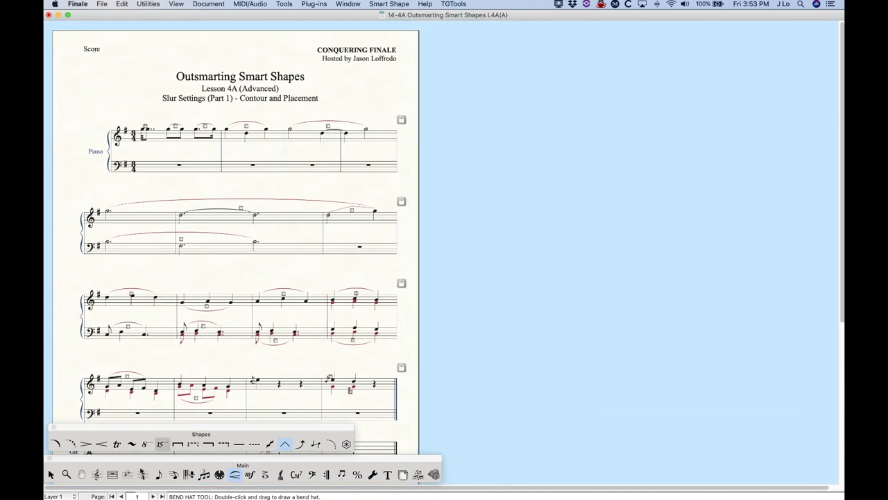
pyautogui.press('Escape')
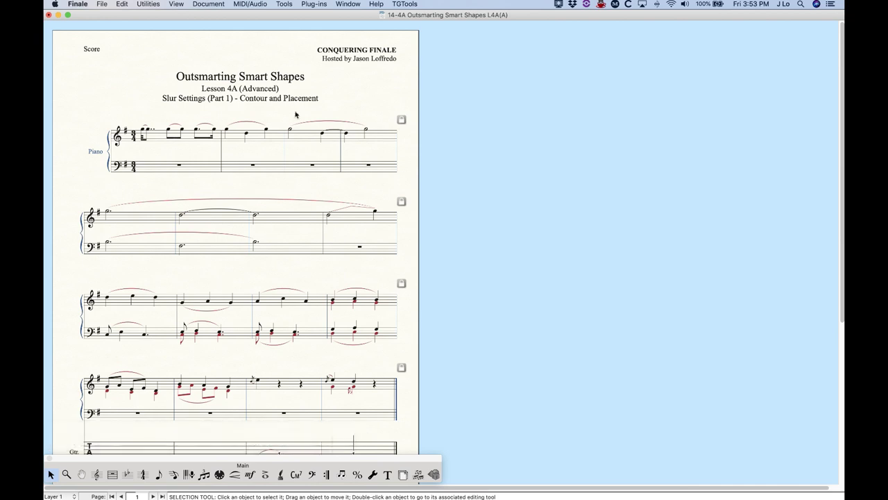
pyautogui.click(313, 3)
pyautogui.click(353, 4)
pyautogui.click(348, 3)
pyautogui.click(314, 4)
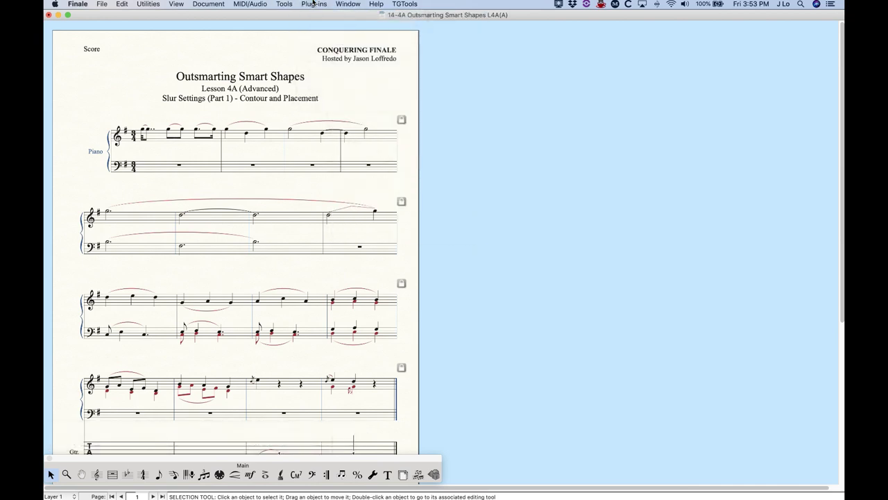